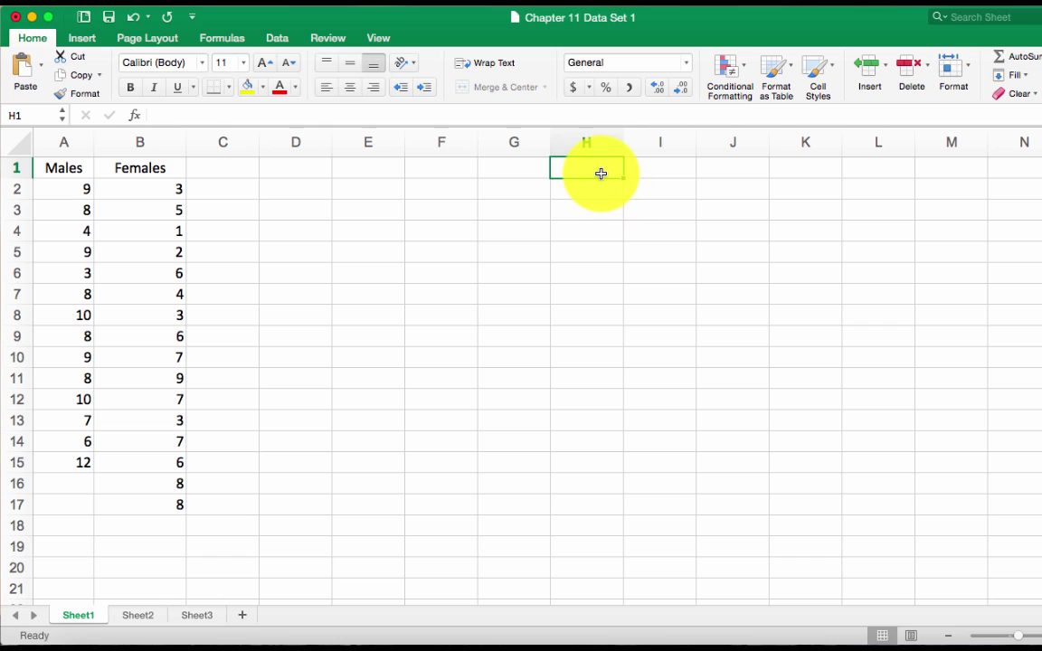
- Enter the heading "Independent Samples t-Test" in H1 and the note "1 - MUST have 2 groups" in H2
{"action": "type", "text": "In"}
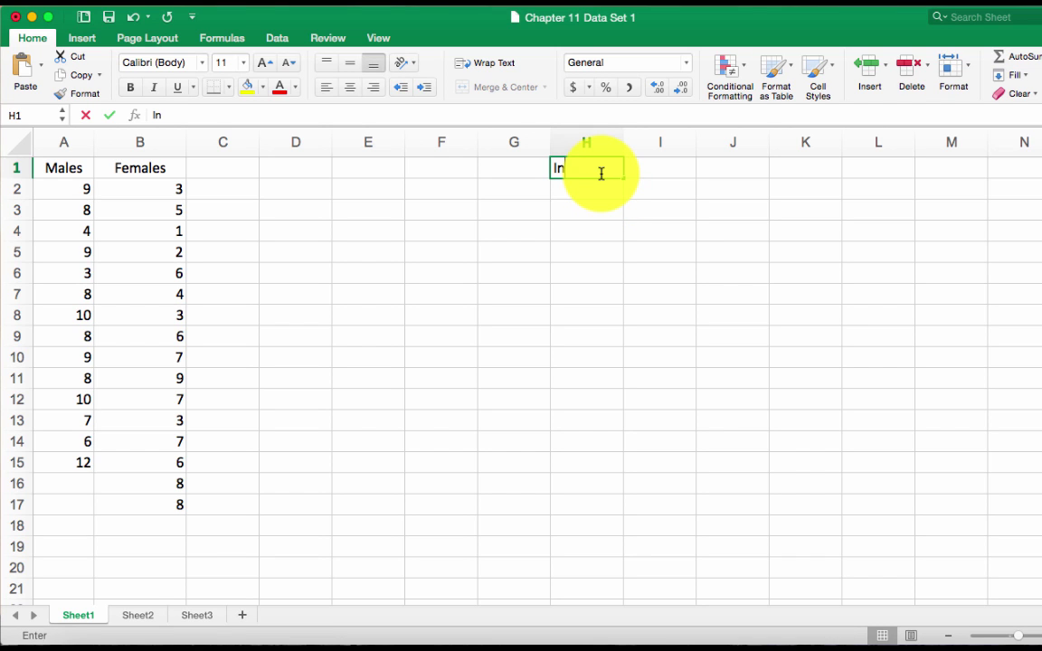
{"action": "type", "text": "dependent Samples t-Test"}
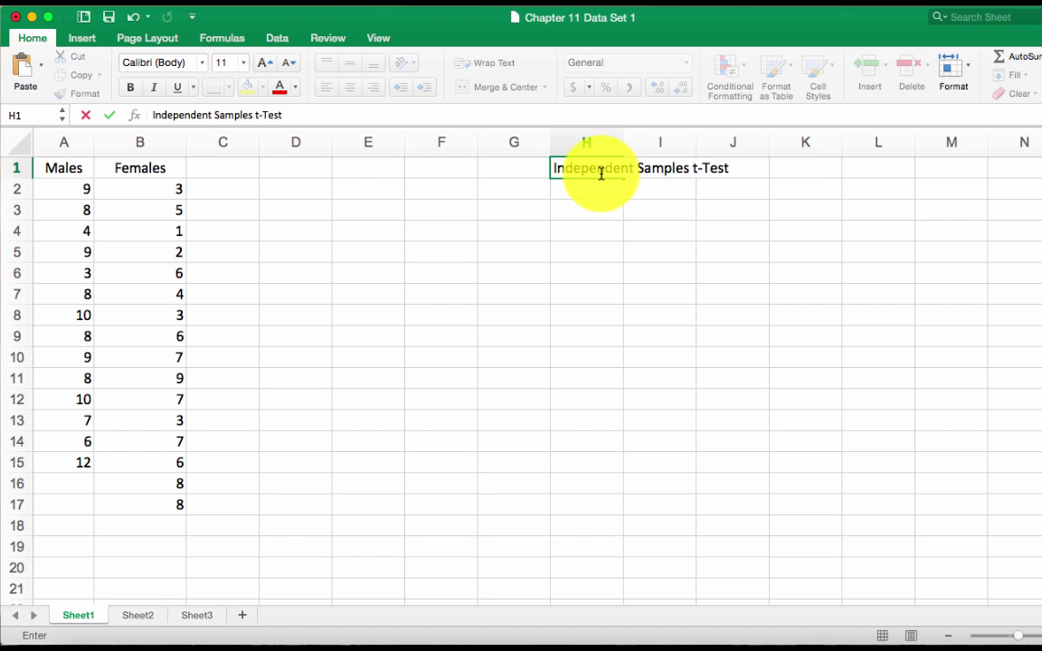
{"action": "key", "text": "Return"}
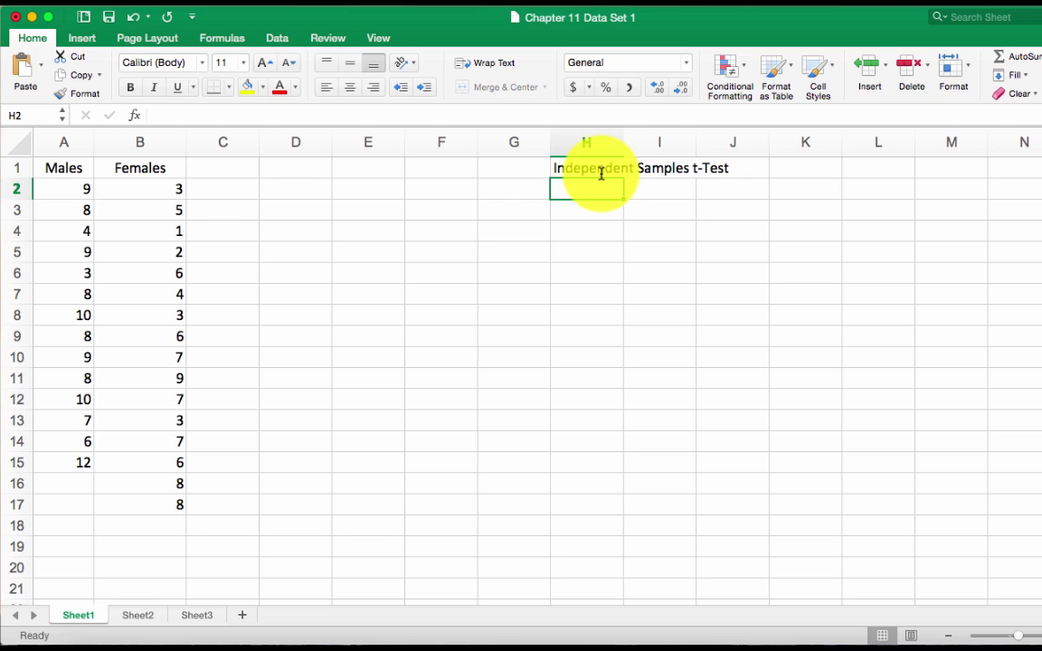
{"action": "type", "text": "1 - MUST have"}
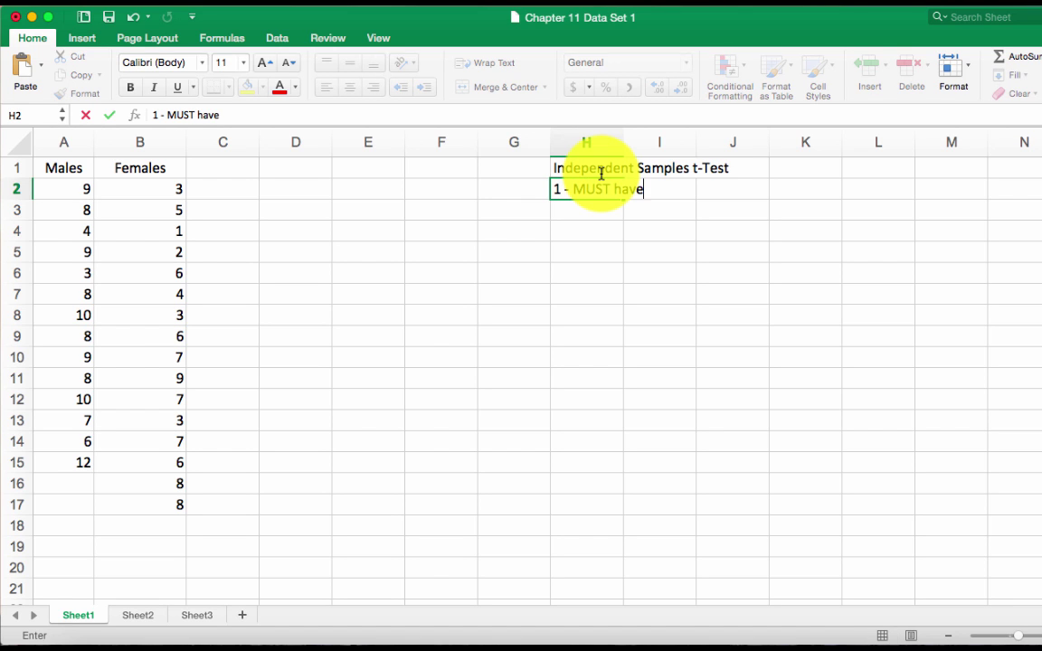
{"action": "type", "text": " 2 groups"}
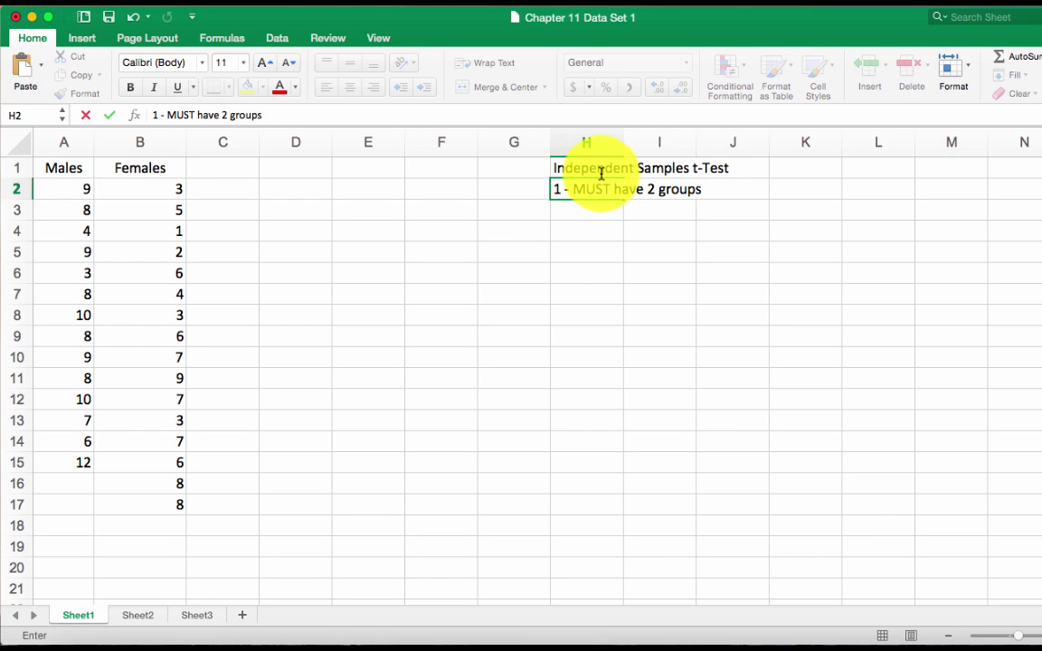
{"action": "key", "text": "Return"}
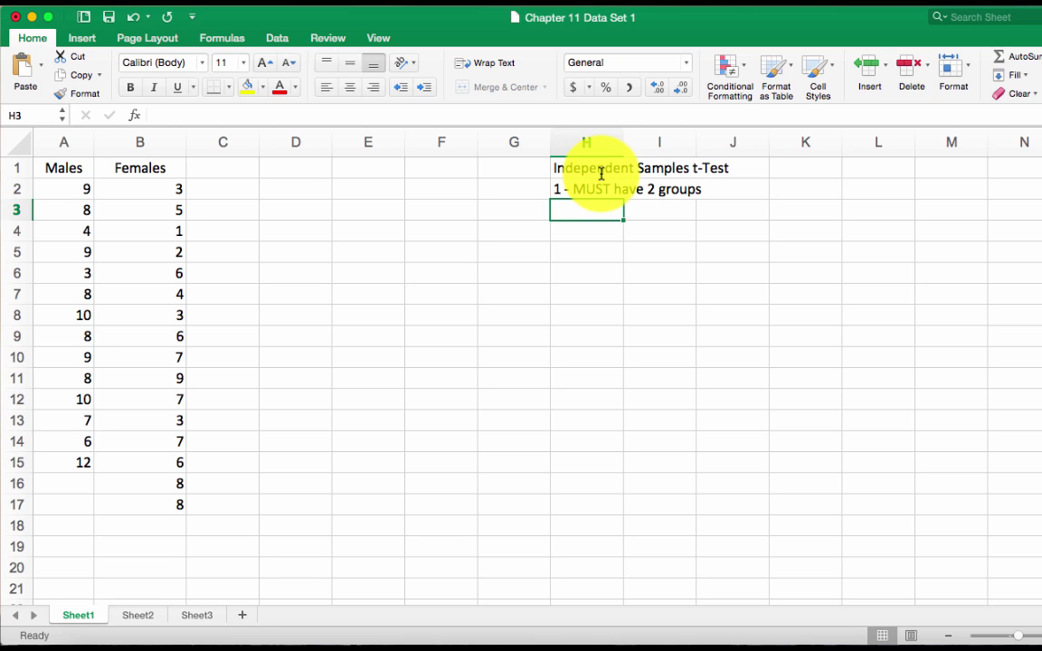
- Add the second note "2 - Groups must be tested ONE time" in H3
{"action": "type", "text": "2 - Grou"}
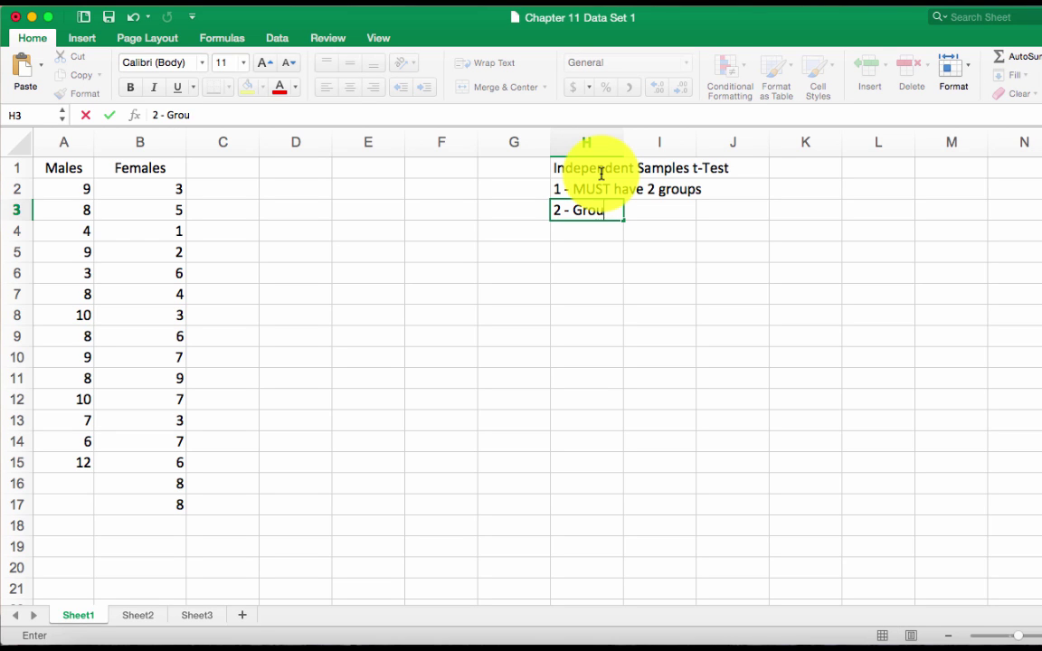
{"action": "type", "text": "ps must "}
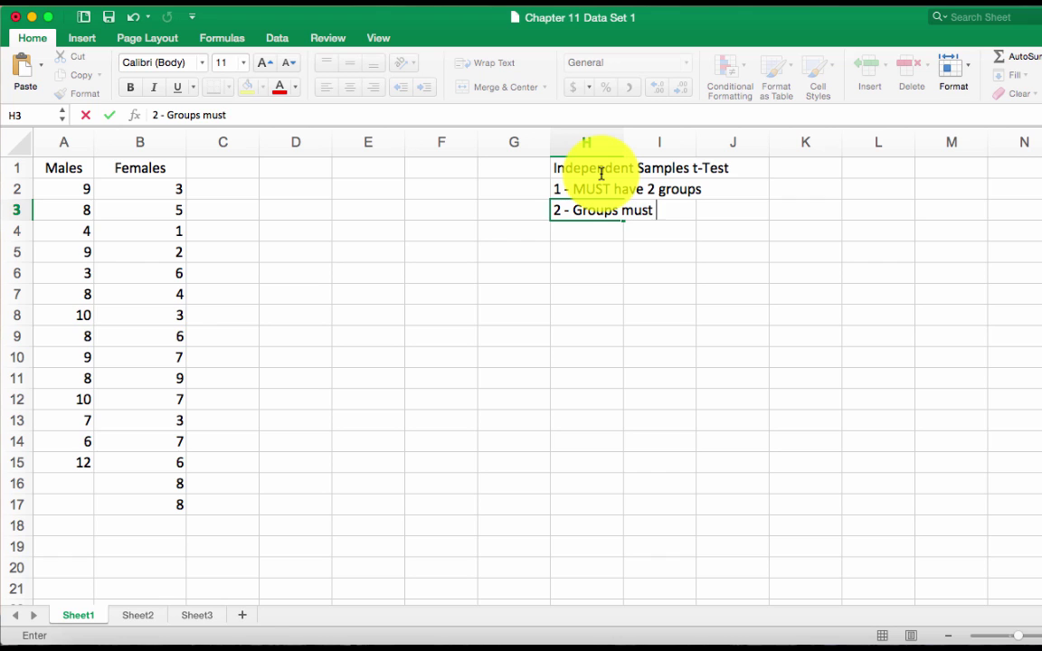
{"action": "type", "text": "be teste"}
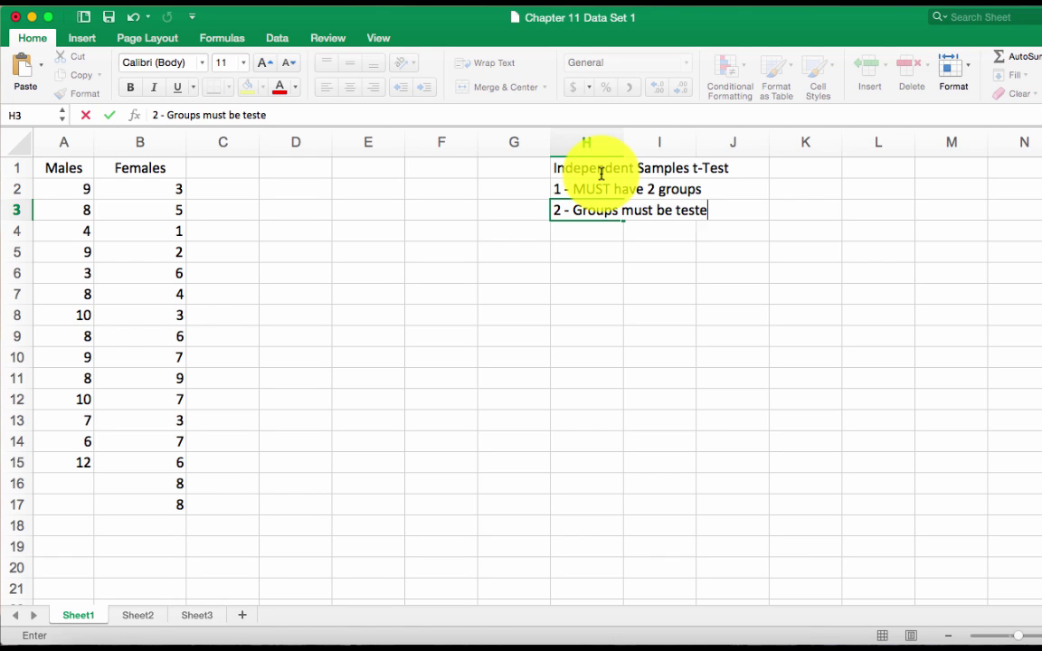
{"action": "type", "text": "d ONE time"}
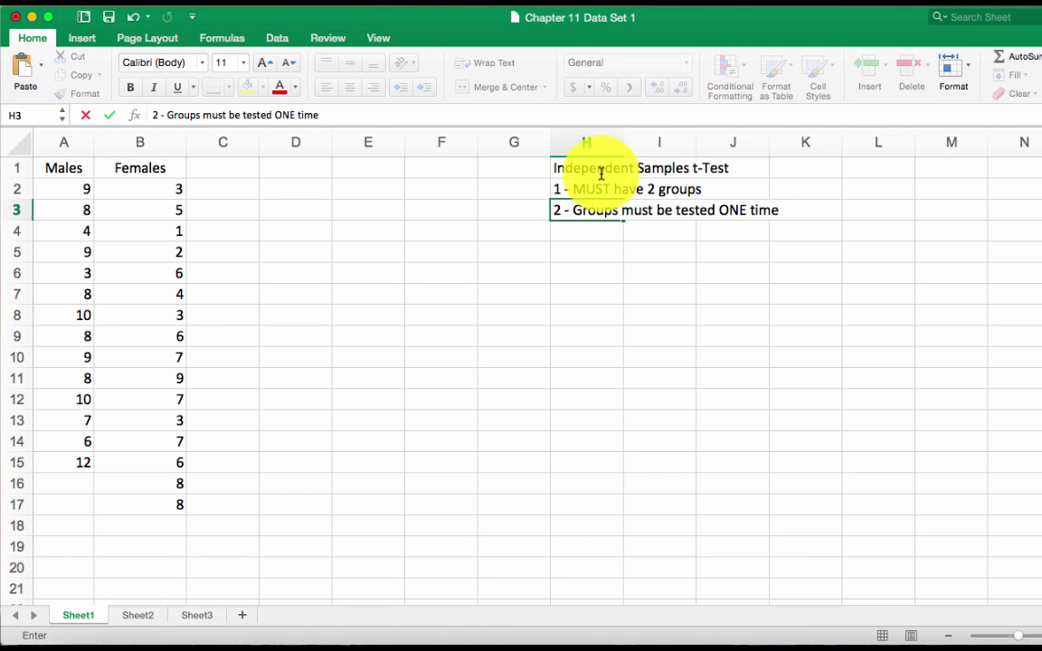
{"action": "key", "text": "Return"}
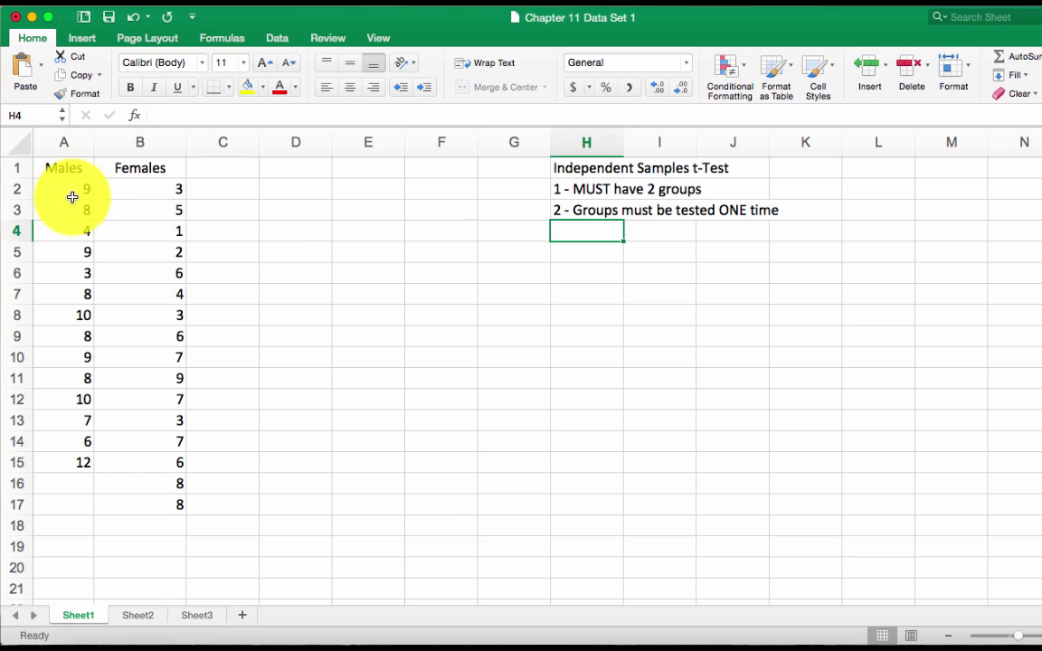
- Examine the Males and Females columns, comparing their headers, individual scores and where each group's data ends
{"action": "left_click", "coordinate": [65, 170]}
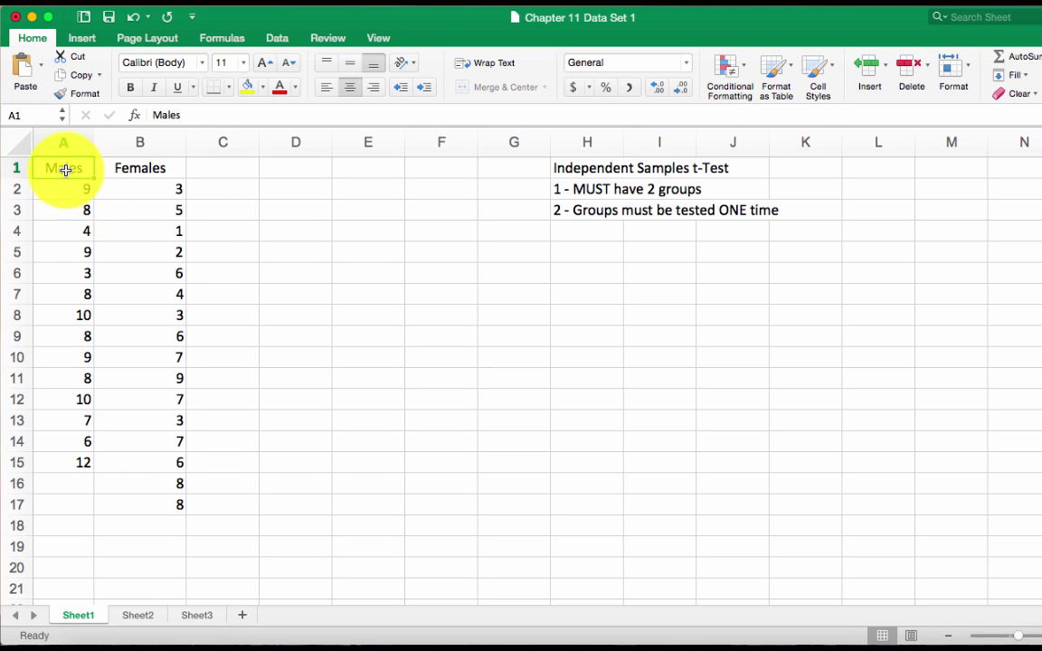
{"action": "left_click", "coordinate": [168, 170]}
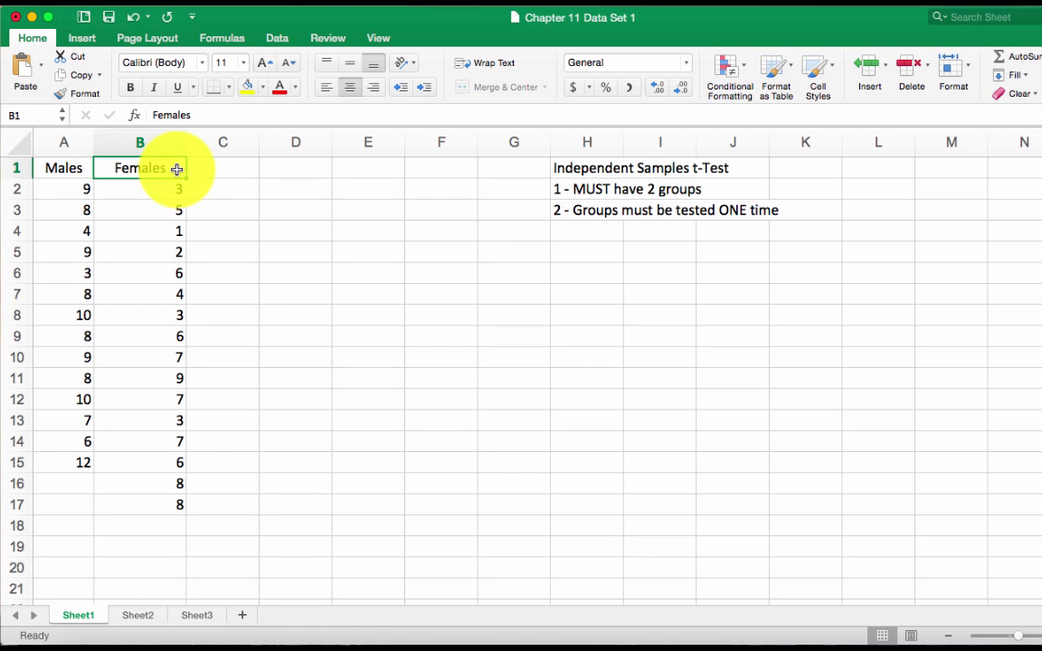
{"action": "left_click", "coordinate": [61, 190]}
{"action": "key", "text": "Down"}
{"action": "key", "text": "Down"}
{"action": "key", "text": "Down"}
{"action": "key", "text": "Down"}
{"action": "key", "text": "Down"}
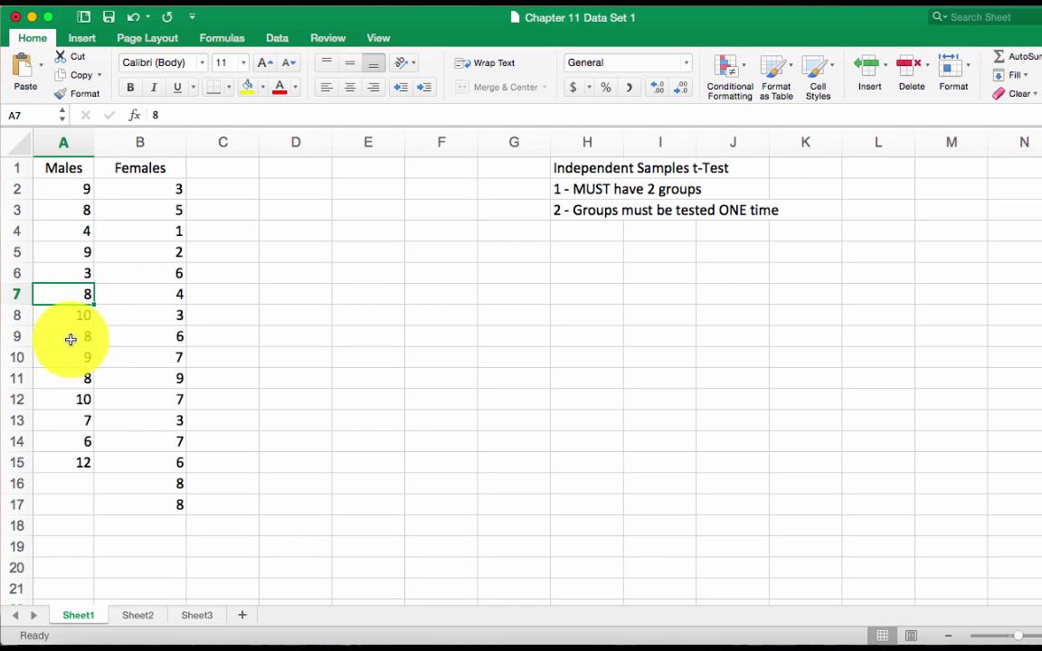
{"action": "left_click", "coordinate": [81, 490]}
{"action": "left_click", "coordinate": [120, 488]}
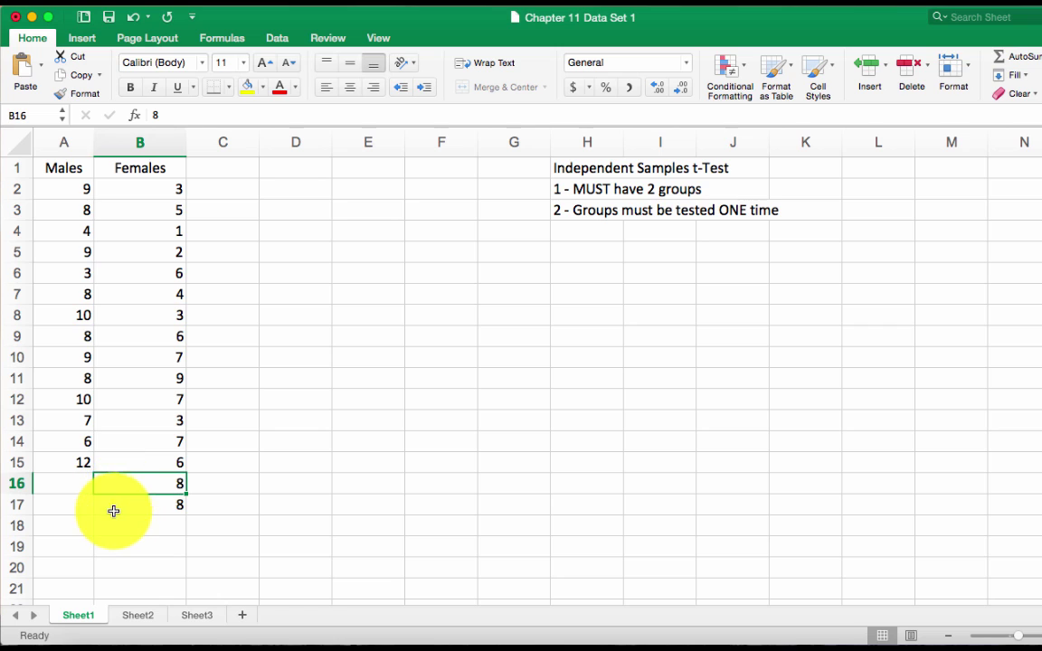
{"action": "left_click", "coordinate": [107, 510]}
{"action": "left_click", "coordinate": [80, 502]}
{"action": "left_click", "coordinate": [81, 481]}
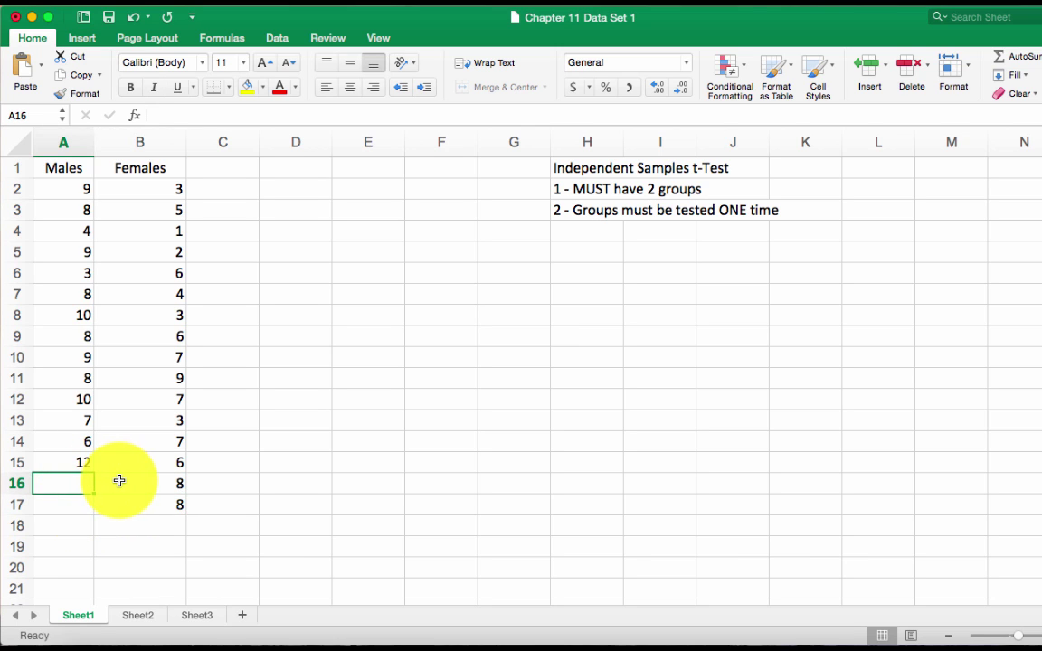
{"action": "left_click", "coordinate": [119, 481]}
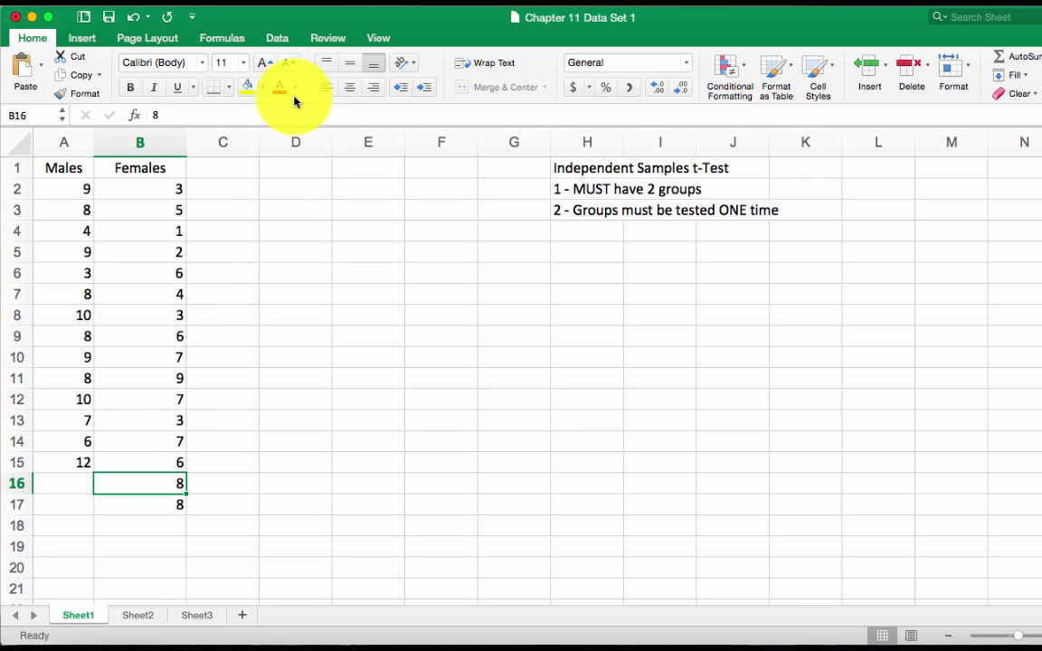
- Open the data analysis tool "t-Test: Two-Sample Assuming Equal Variances"
{"action": "left_click", "coordinate": [289, 41]}
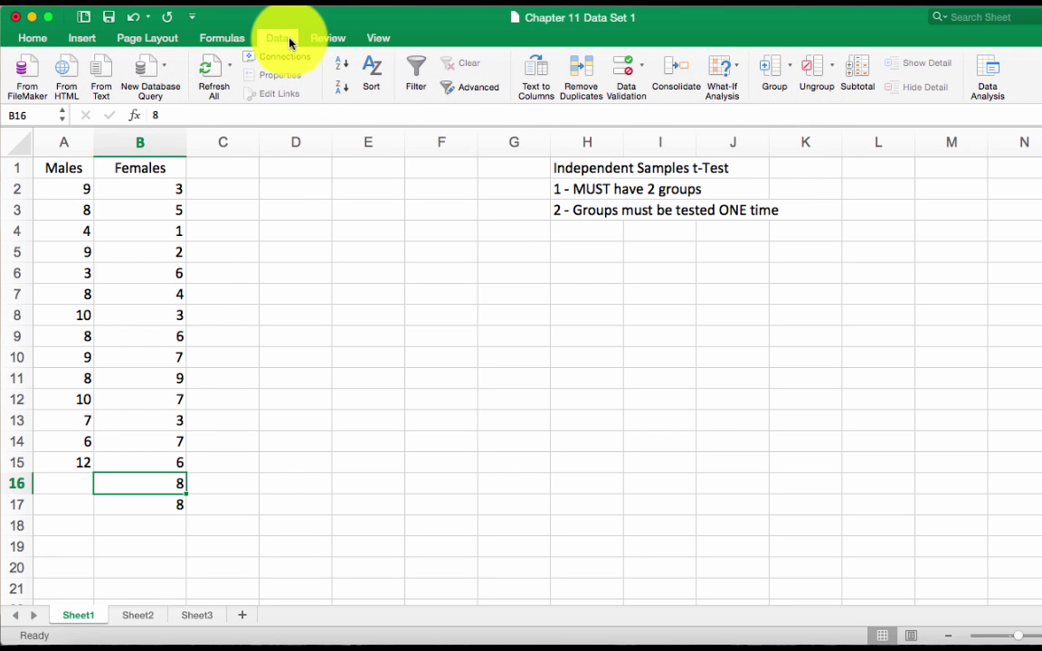
{"action": "left_click", "coordinate": [989, 77]}
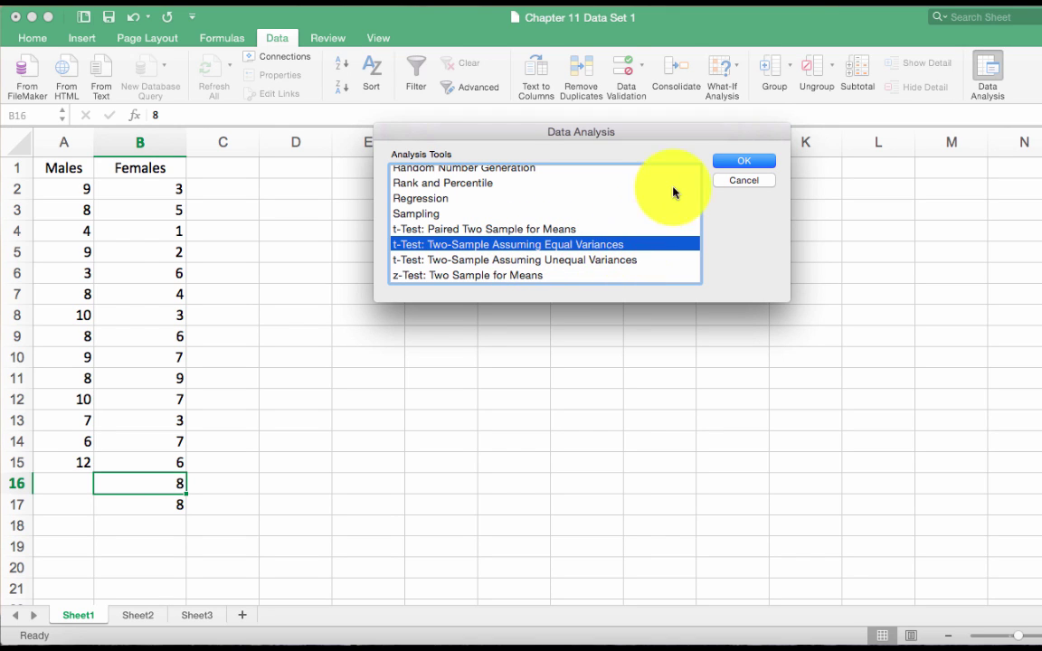
{"action": "left_click", "coordinate": [743, 161]}
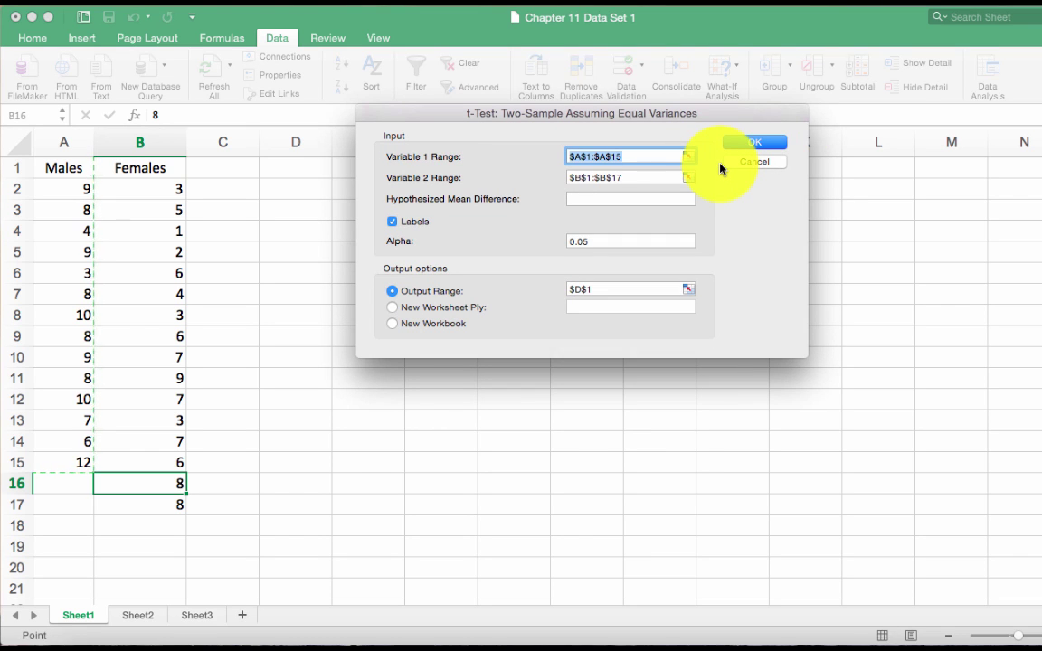
- Set the Variable 1 range to the Males data including its header, $A$1:$A$15
{"action": "left_click", "coordinate": [642, 156]}
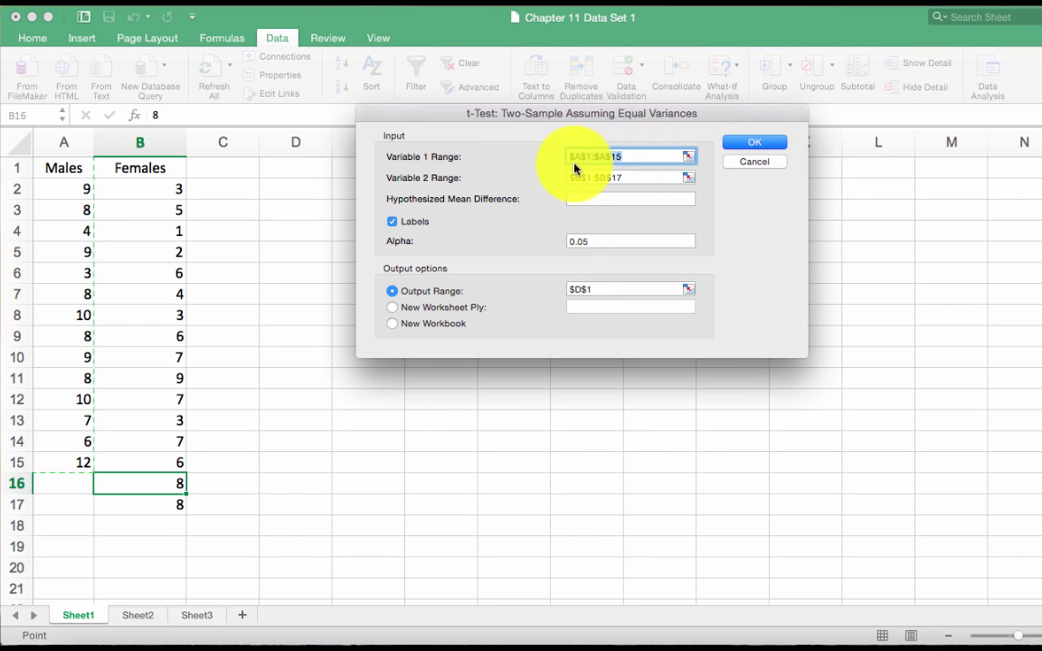
{"action": "double_click", "coordinate": [583, 158]}
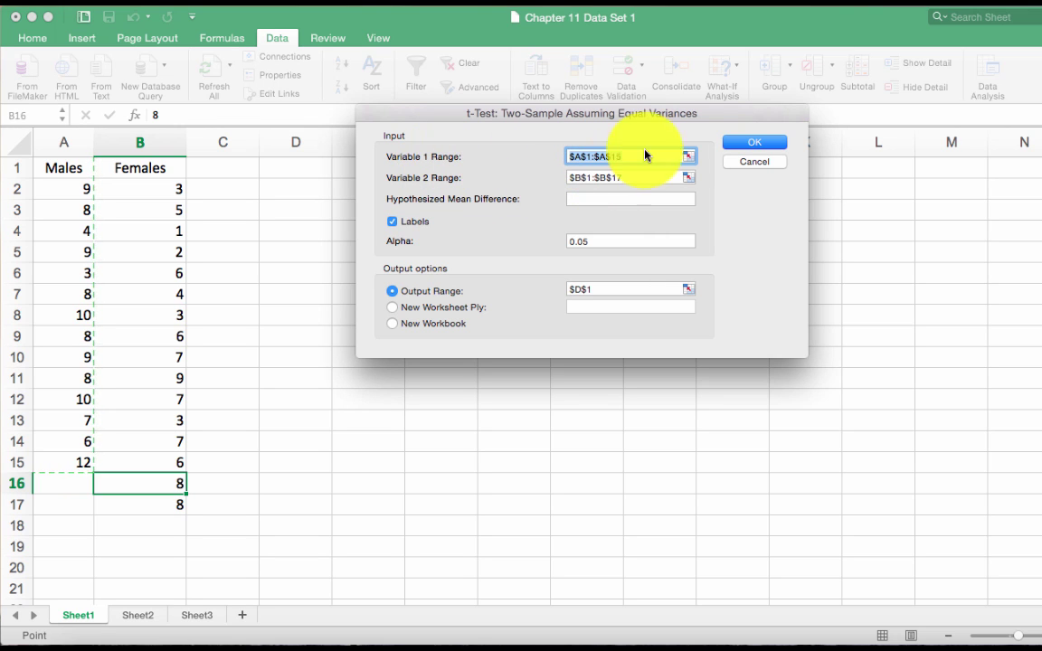
{"action": "left_click", "coordinate": [690, 153]}
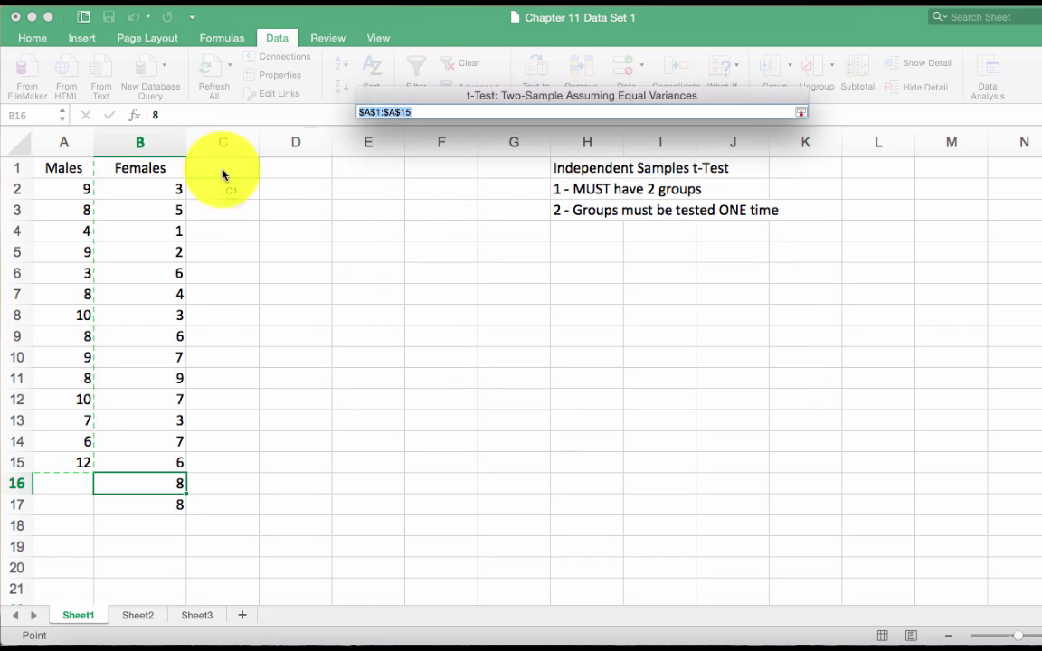
{"action": "left_click", "coordinate": [77, 170]}
{"action": "left_click_drag", "start_coordinate": [77, 172], "coordinate": [61, 466]}
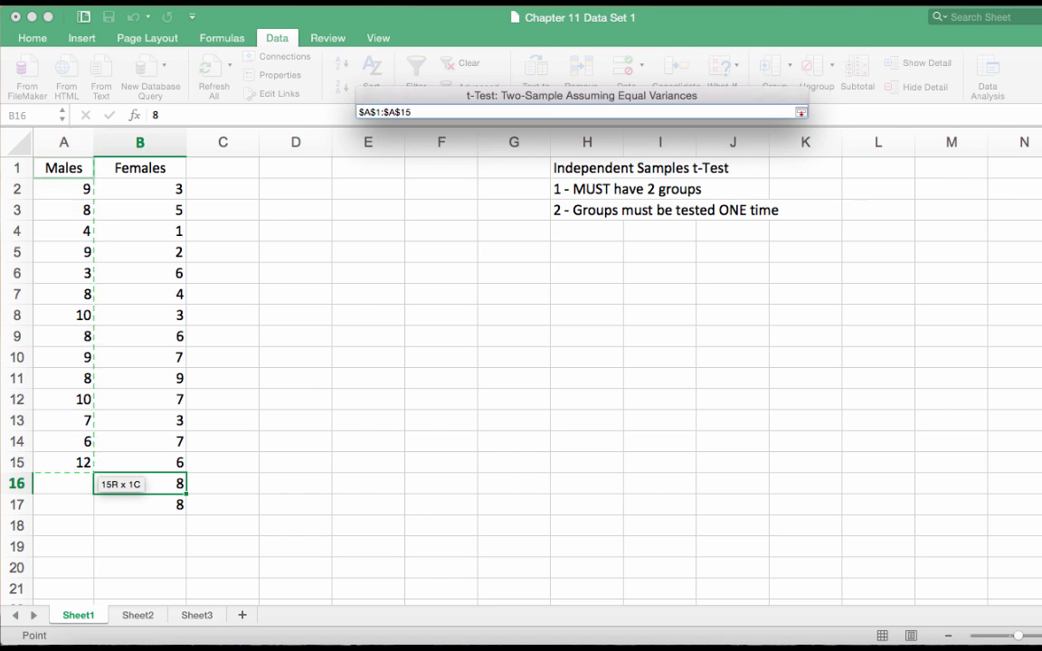
{"action": "key", "text": "Return"}
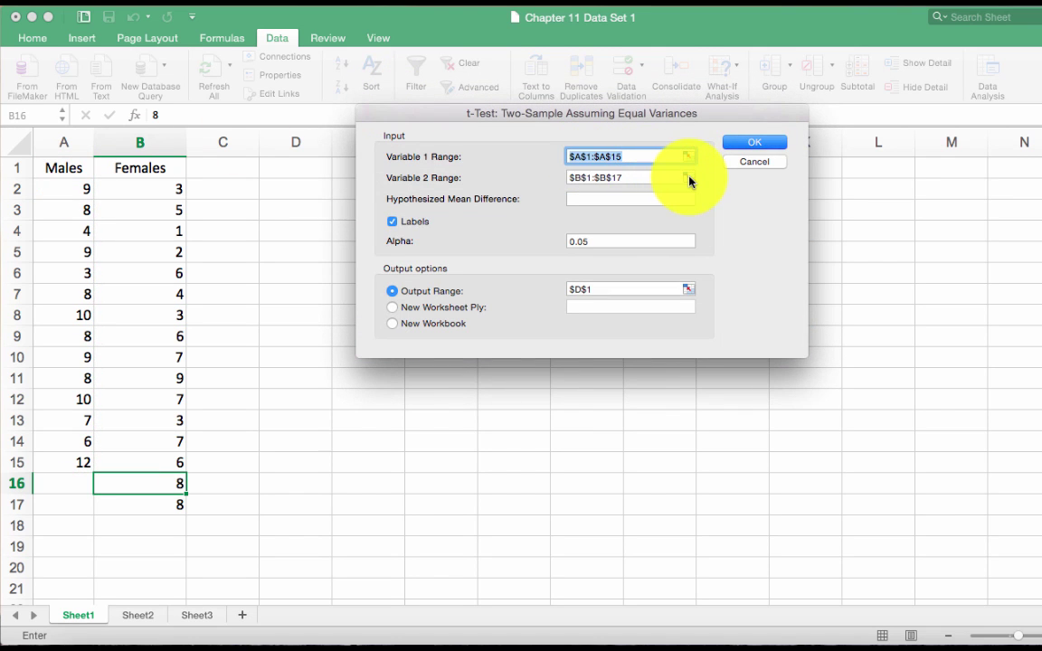
- Set the Variable 2 range to the Females data including its header label, $B$1:$B$17
{"action": "left_click", "coordinate": [685, 177]}
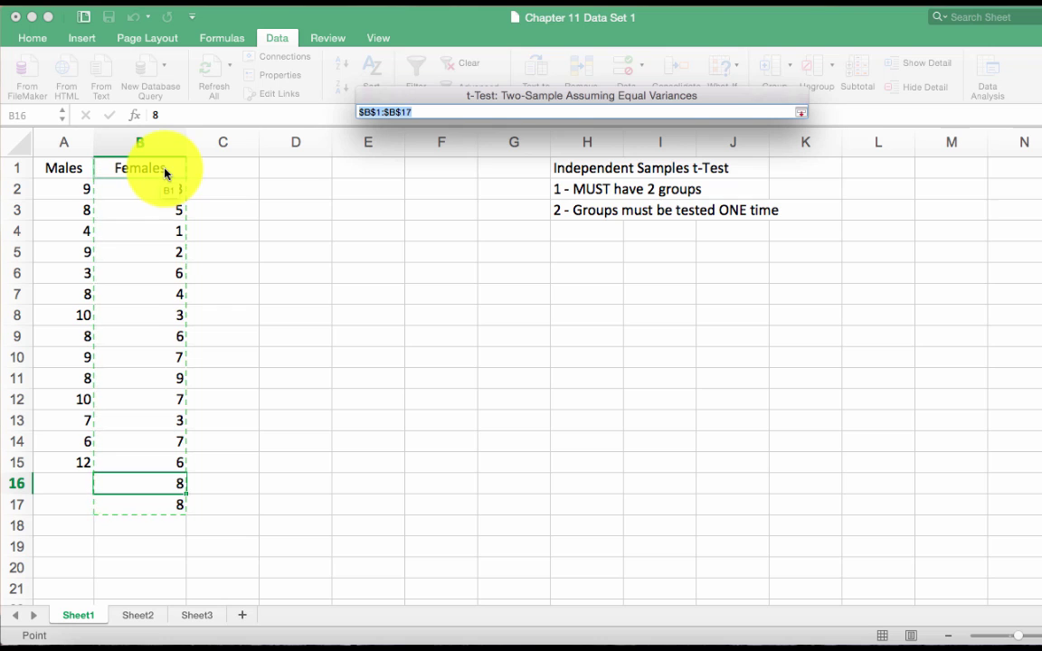
{"action": "left_click_drag", "start_coordinate": [165, 172], "coordinate": [151, 506]}
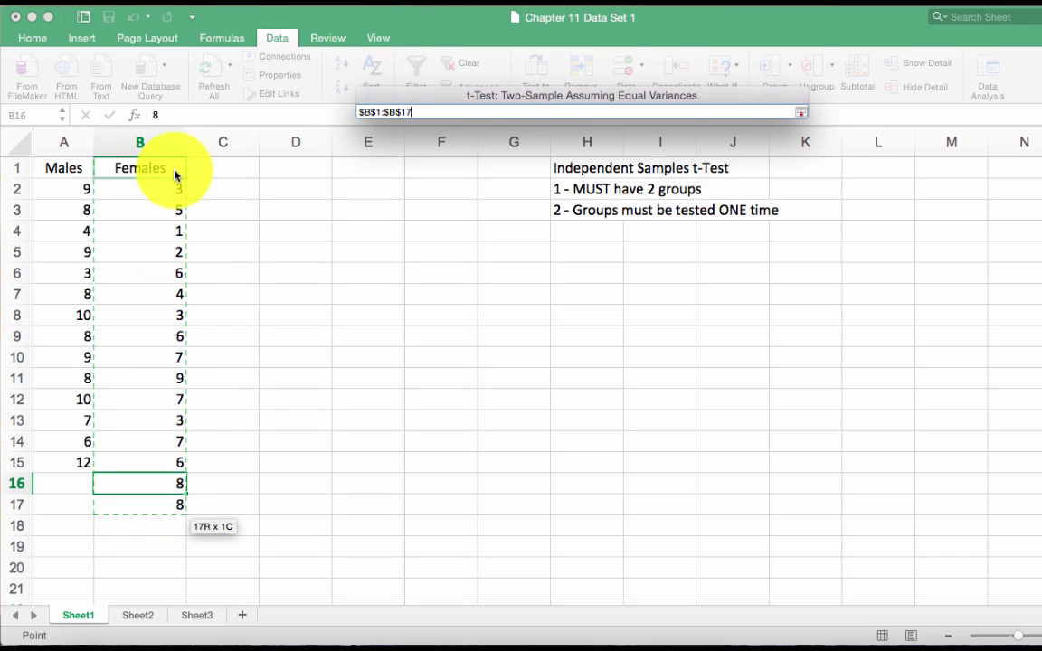
{"action": "key", "text": "Return"}
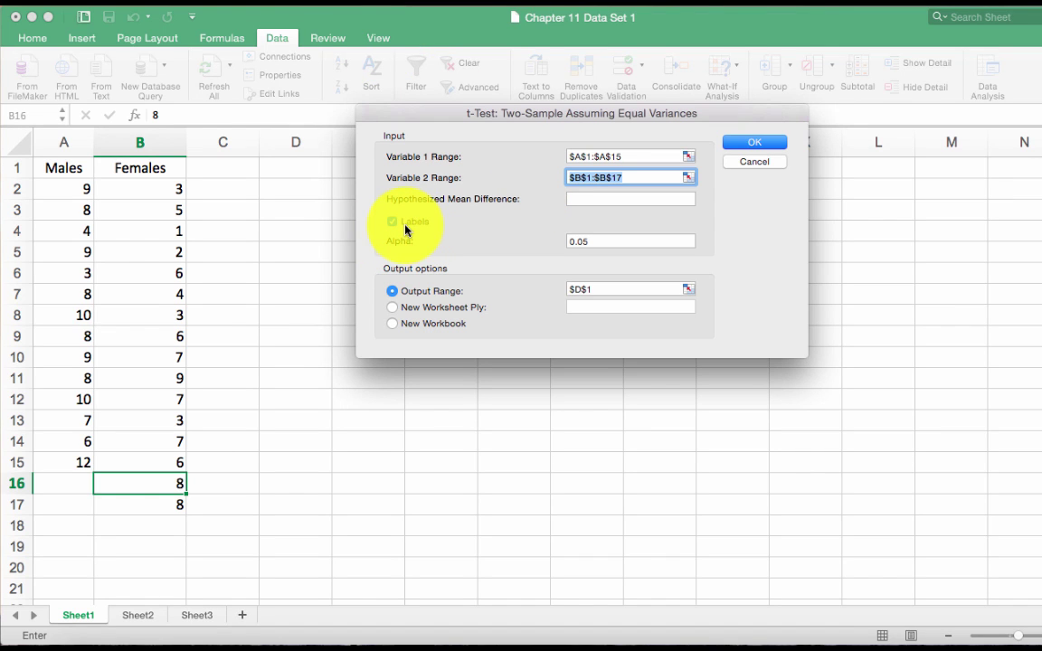
{"action": "left_click", "coordinate": [403, 227]}
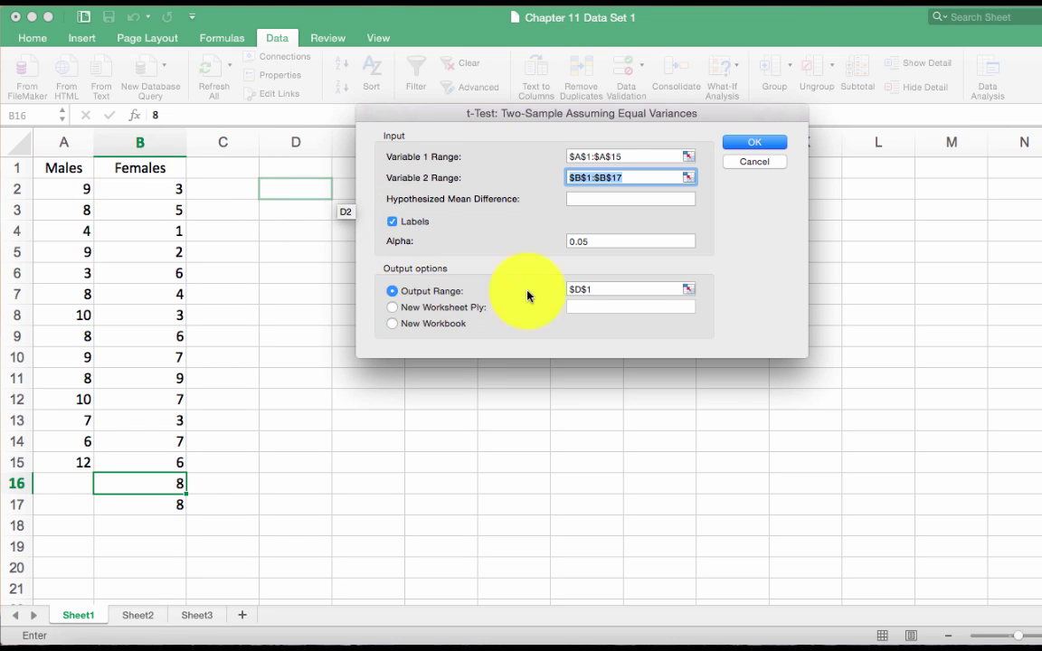
- Set the output range to $D$1 and run the two-sample t-test
{"action": "left_click", "coordinate": [687, 289]}
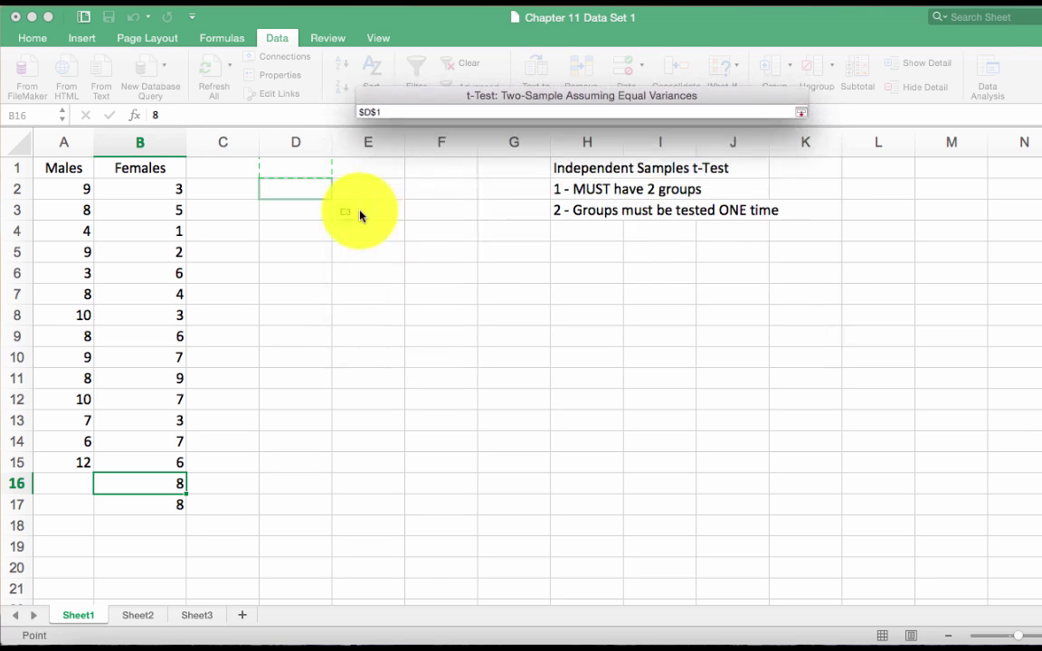
{"action": "left_click", "coordinate": [301, 174]}
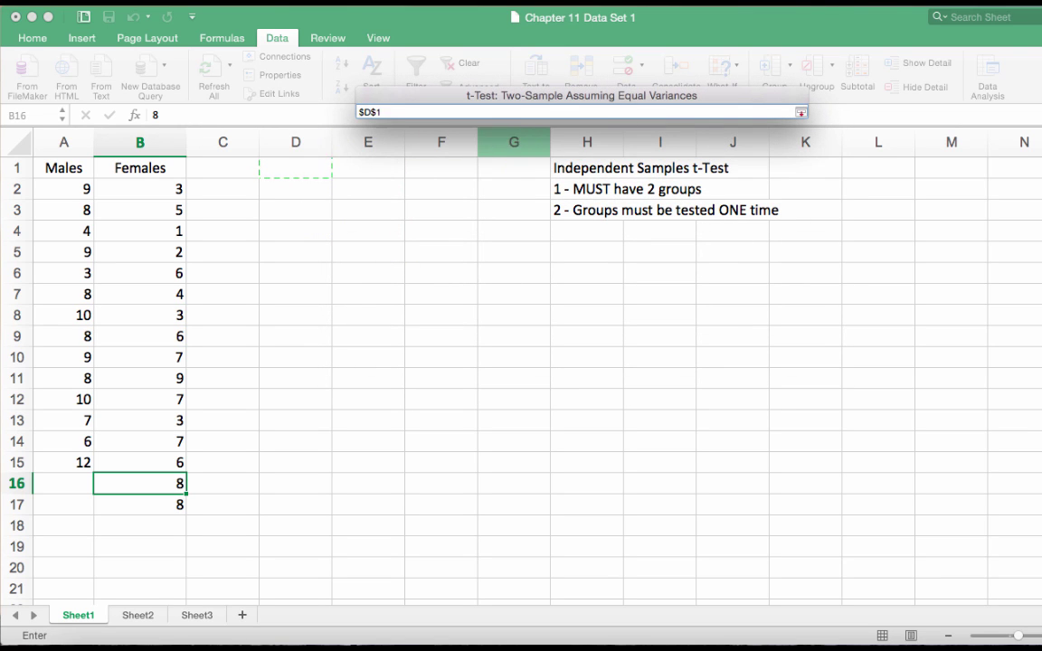
{"action": "key", "text": "Return"}
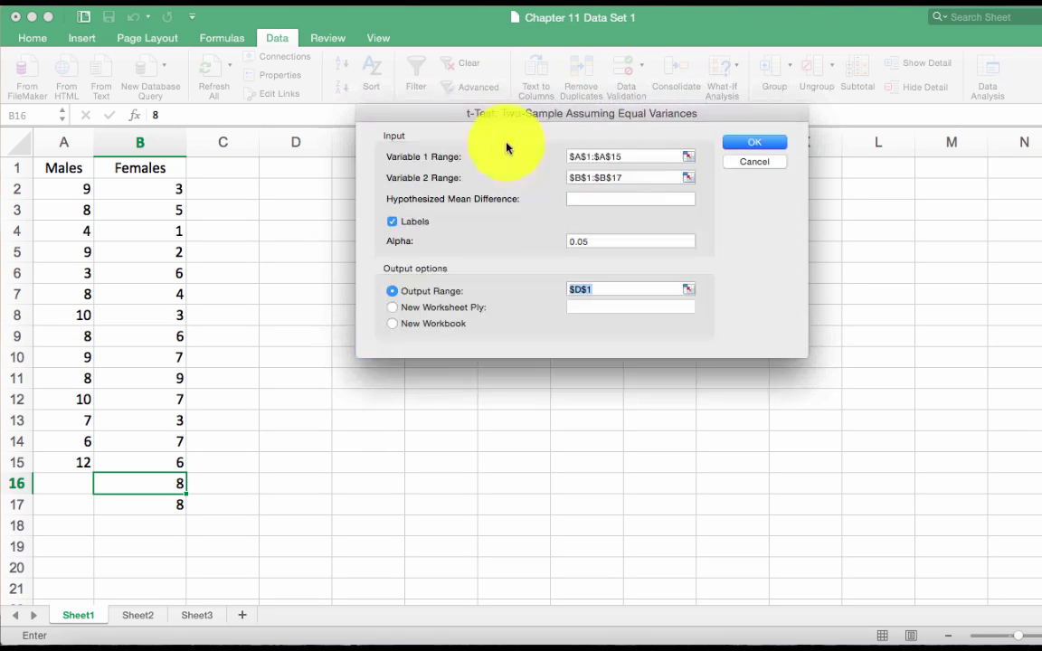
{"action": "left_click", "coordinate": [739, 145]}
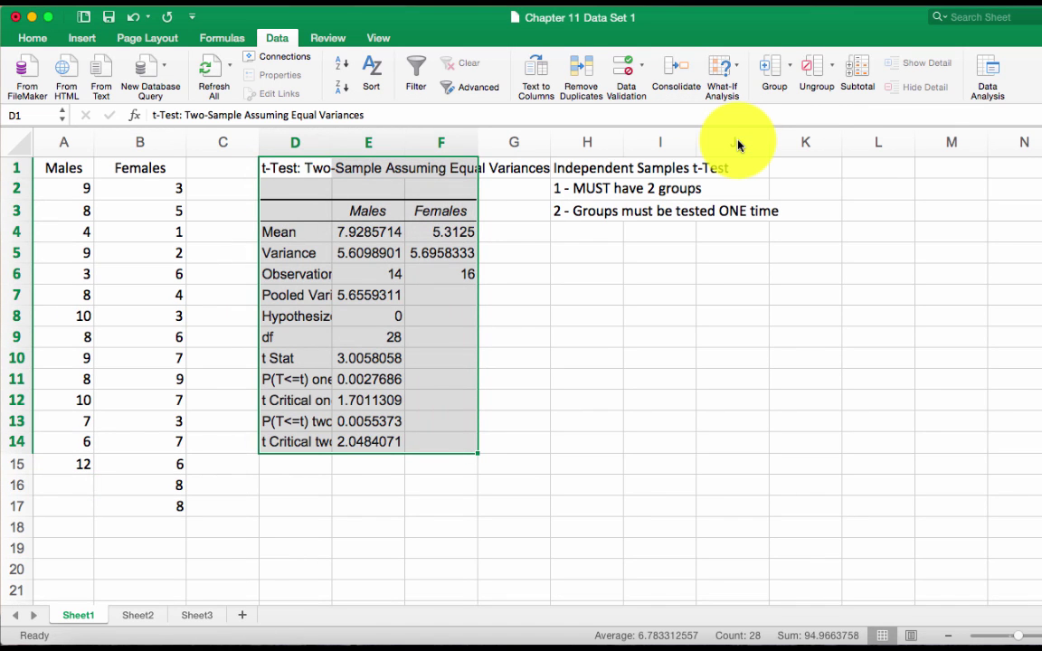
- Autofit column D to the t-test row labels and select the Mean label
{"action": "double_click", "coordinate": [332, 143]}
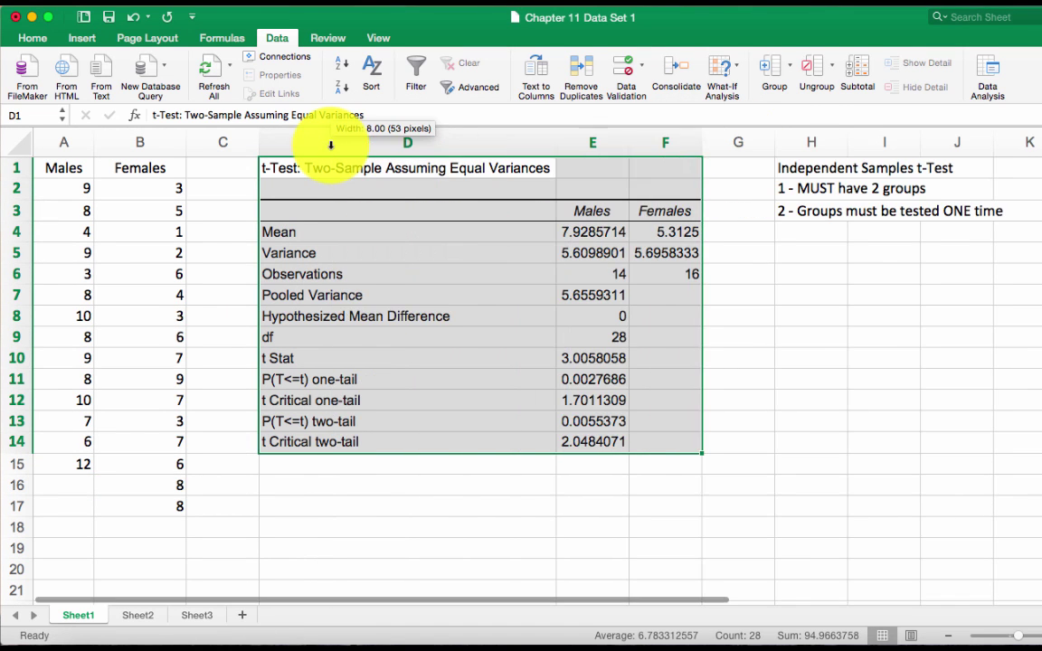
{"action": "left_click", "coordinate": [375, 231]}
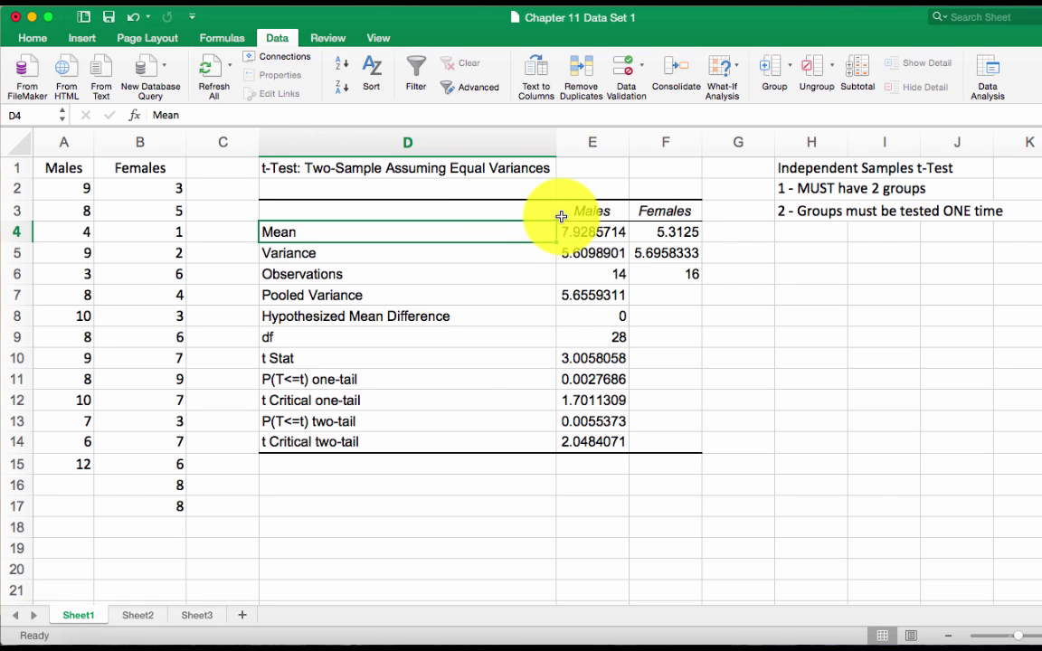
- Fill the Males and Females headers and their means in E3:F4 with yellow and compare the two means
{"action": "left_click_drag", "start_coordinate": [578, 217], "coordinate": [630, 227]}
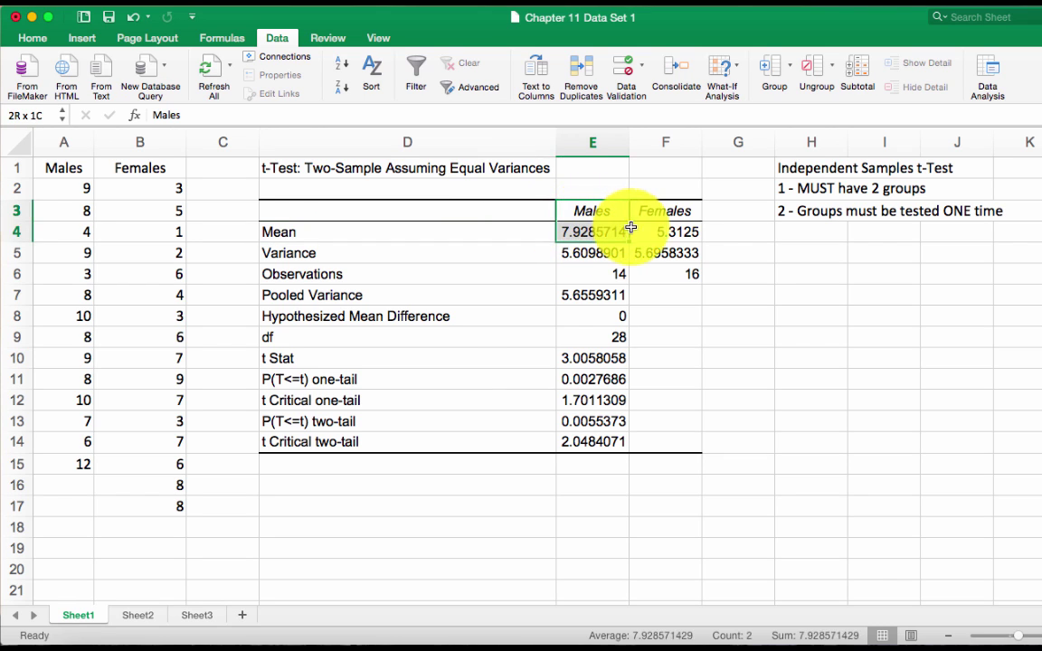
{"action": "left_click", "coordinate": [34, 38]}
{"action": "left_click", "coordinate": [256, 88]}
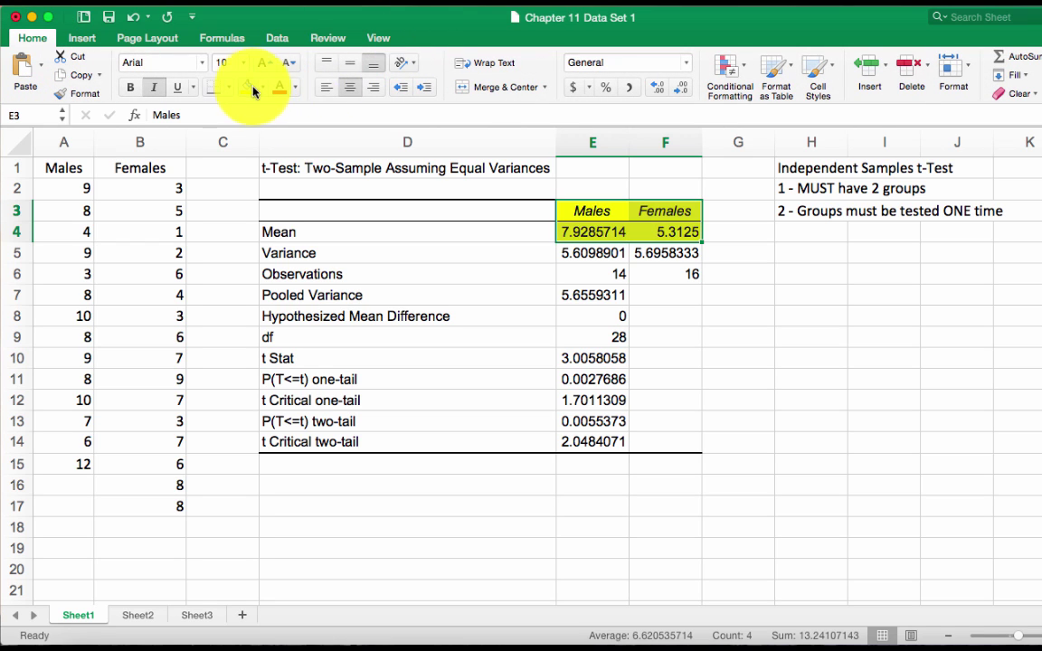
{"action": "left_click", "coordinate": [557, 233]}
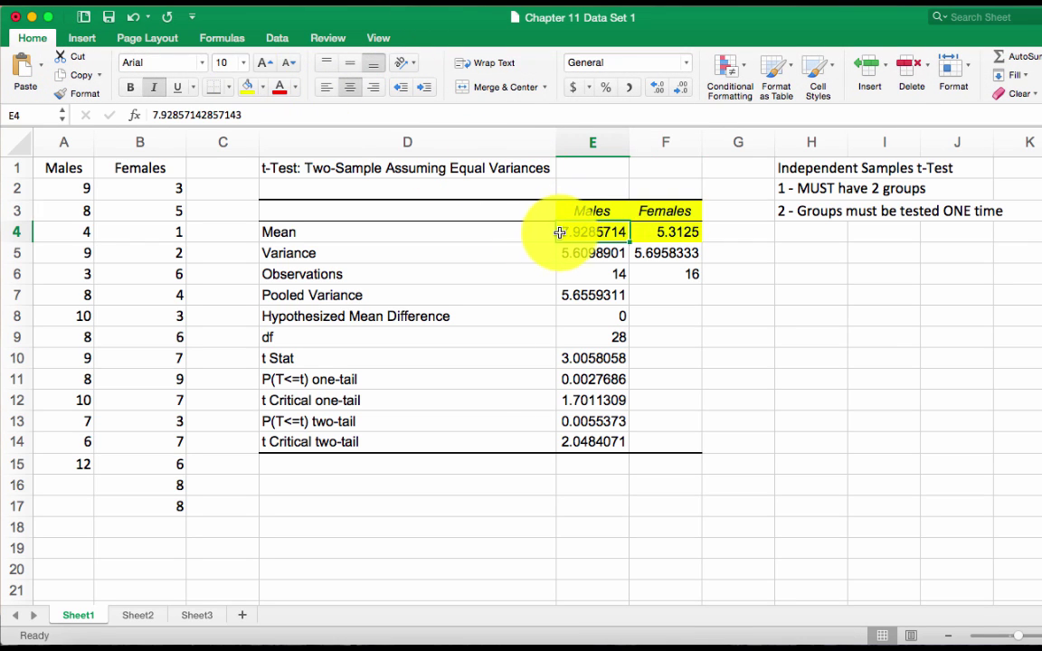
{"action": "left_click", "coordinate": [662, 230]}
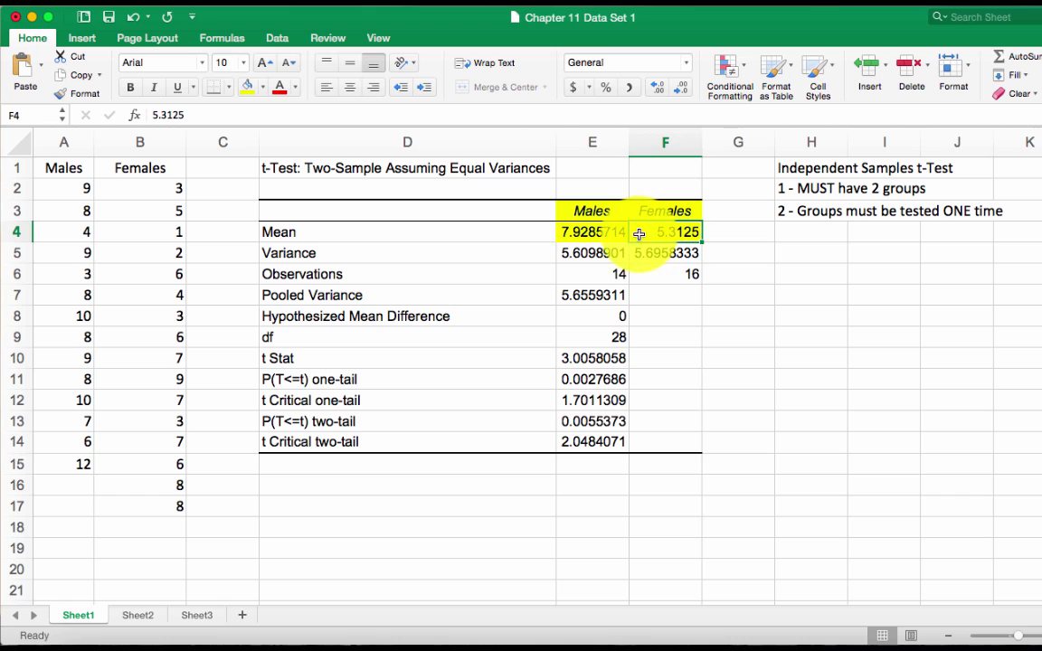
{"action": "left_click", "coordinate": [593, 234]}
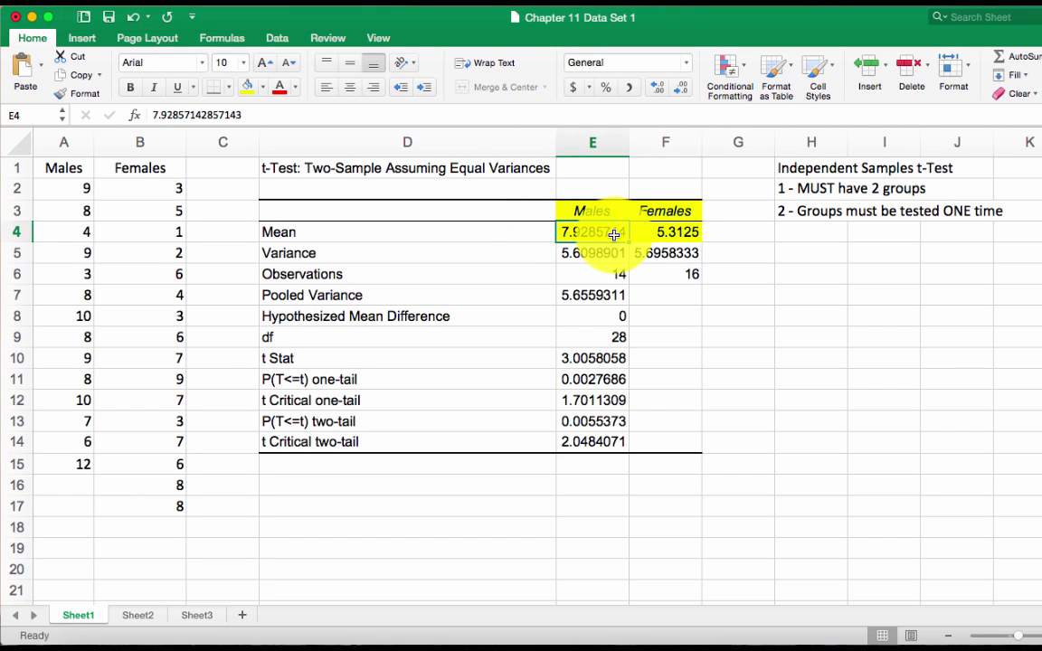
{"action": "left_click", "coordinate": [691, 230]}
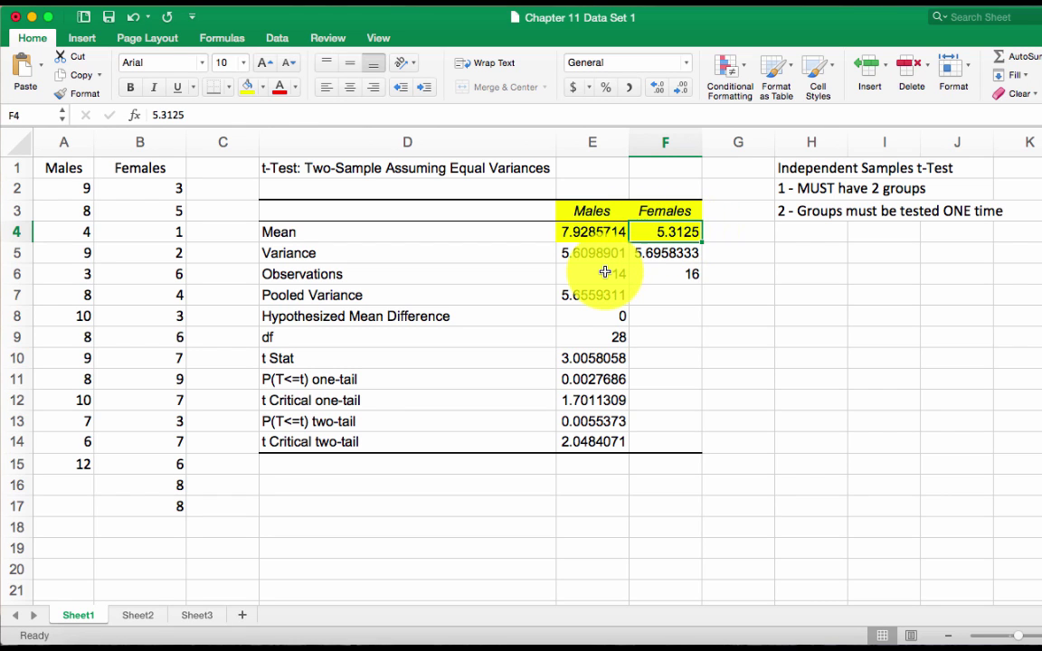
- Fill the Observations values in E6:F6 and the df value in E9 with yellow
{"action": "left_click_drag", "start_coordinate": [604, 272], "coordinate": [638, 274]}
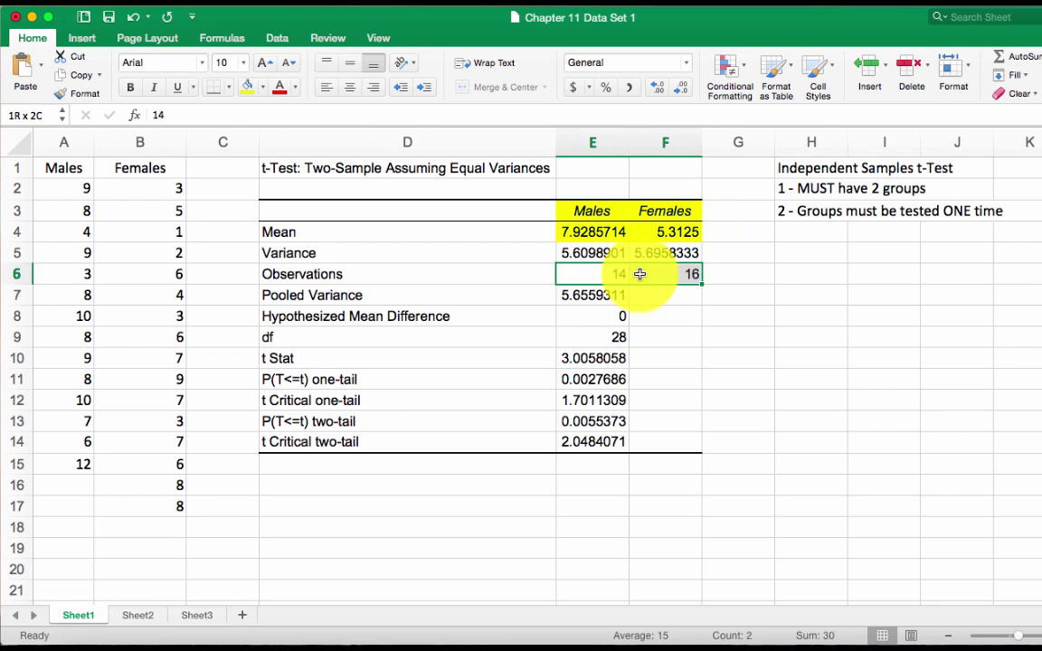
{"action": "left_click", "coordinate": [247, 88]}
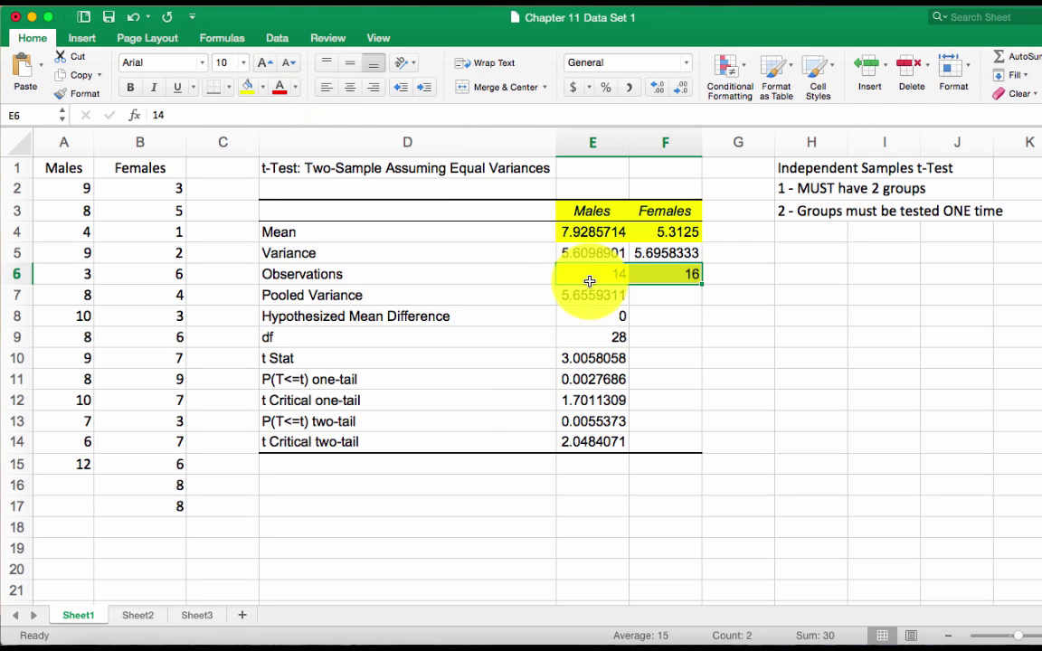
{"action": "left_click", "coordinate": [591, 337]}
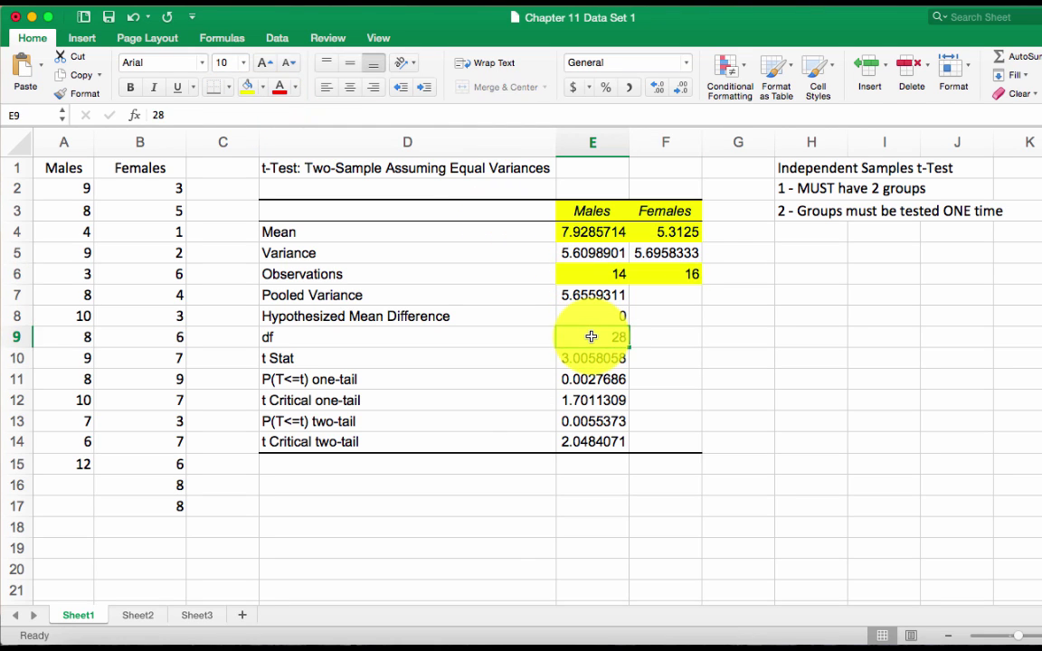
{"action": "left_click", "coordinate": [243, 89]}
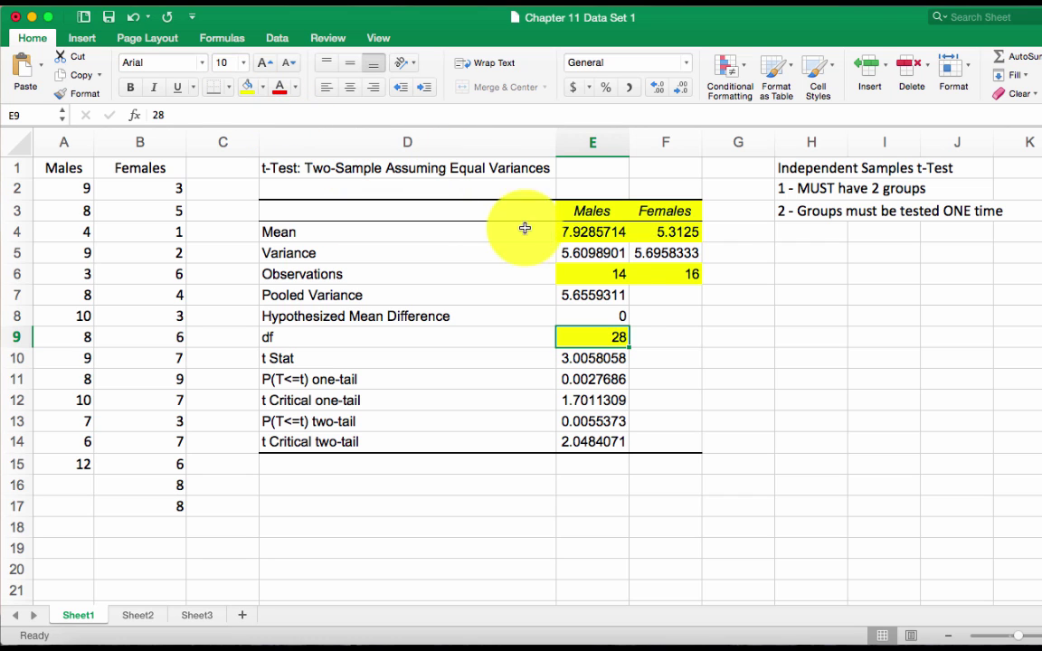
{"action": "key", "text": "super+z"}
{"action": "scroll", "coordinate": [607, 331], "scroll_direction": "down", "scroll_amount": 1}
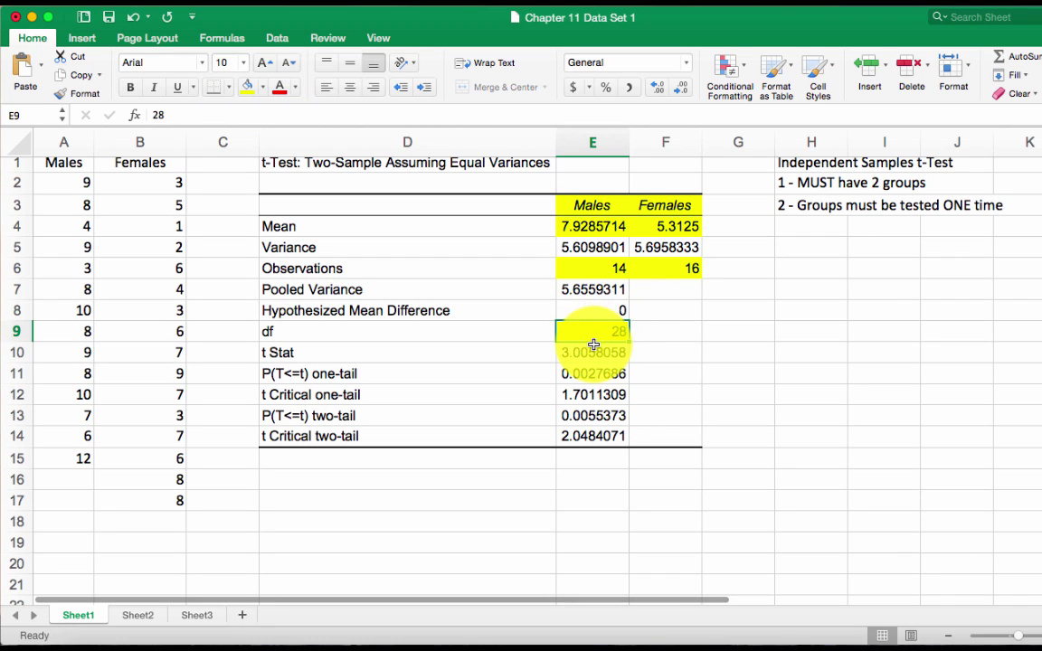
- Fill the t Stat value in E10 and the P(T<=t) two-tail value in E13 with yellow
{"action": "left_click", "coordinate": [592, 345]}
{"action": "left_click", "coordinate": [245, 88]}
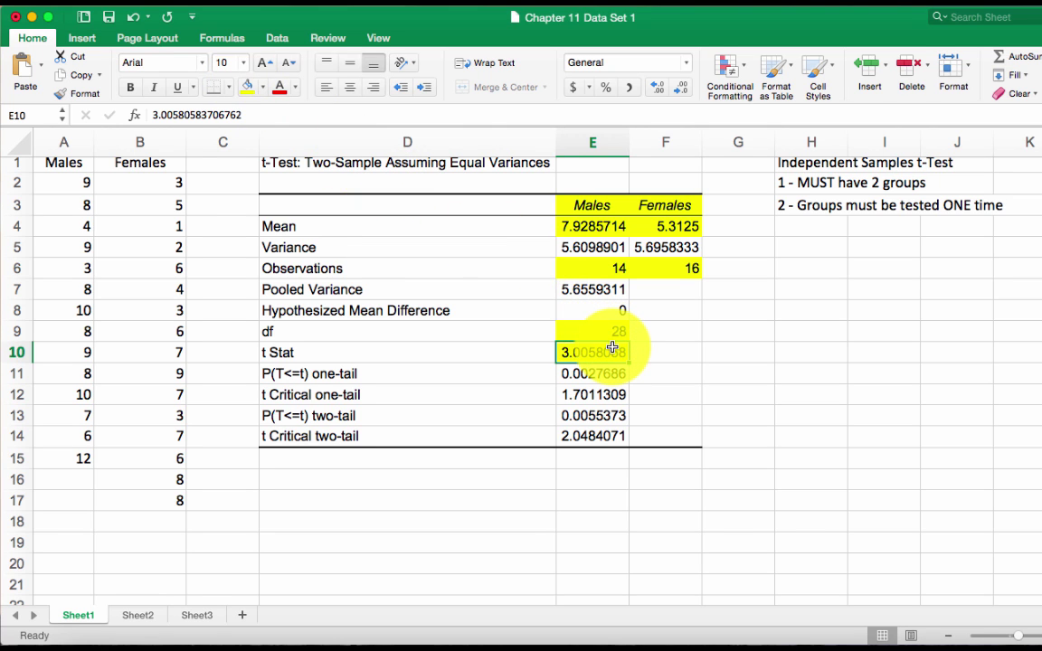
{"action": "scroll", "coordinate": [612, 346], "scroll_direction": "right", "scroll_amount": 1}
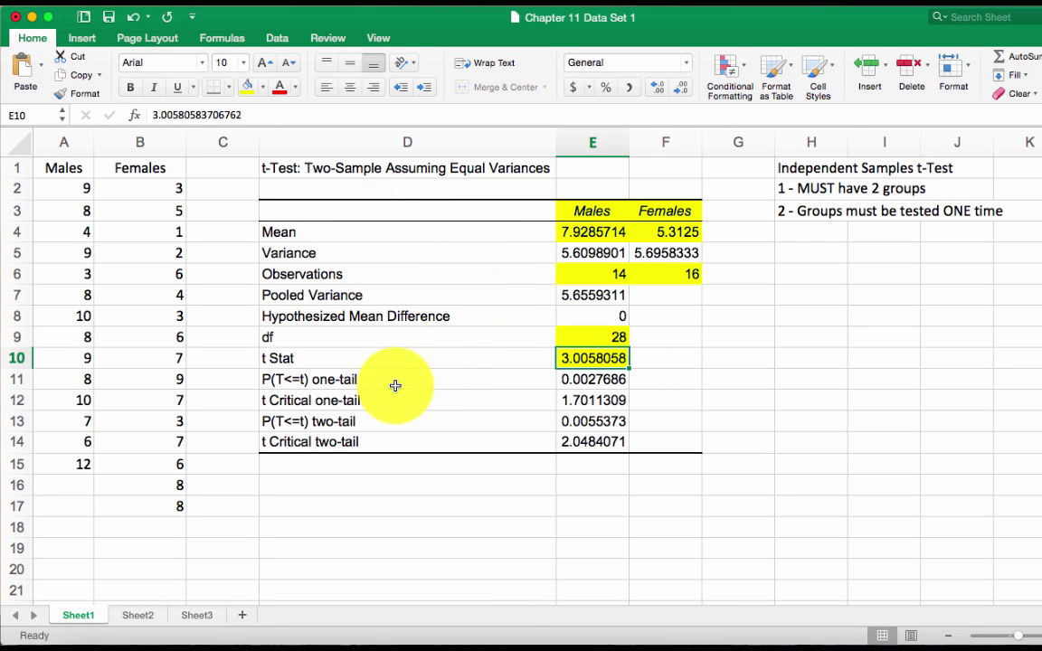
{"action": "left_click", "coordinate": [568, 421]}
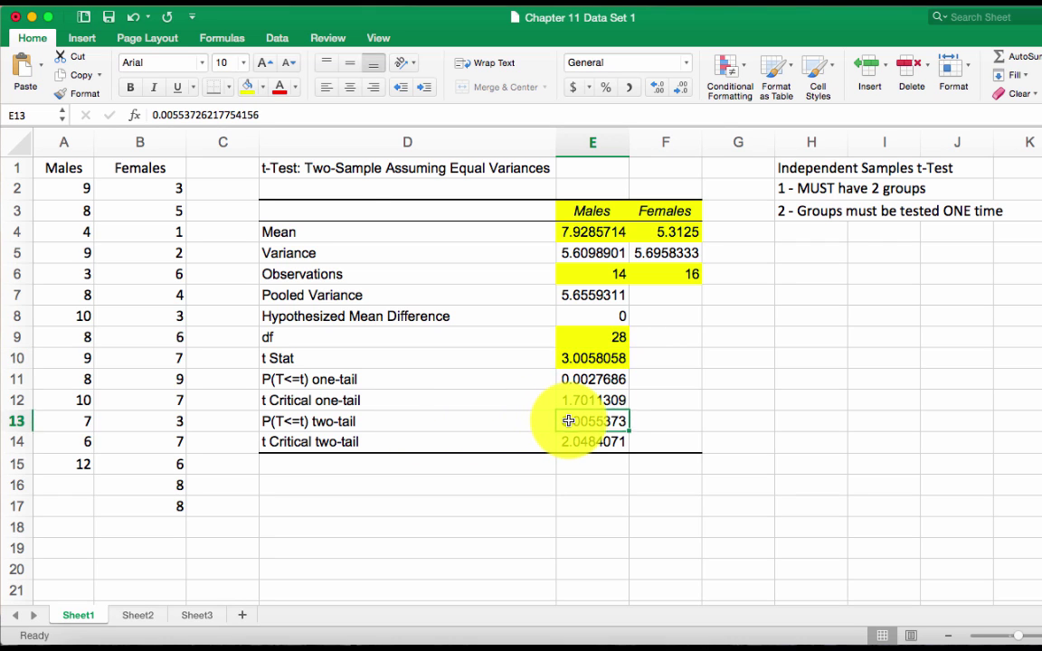
{"action": "left_click", "coordinate": [246, 88]}
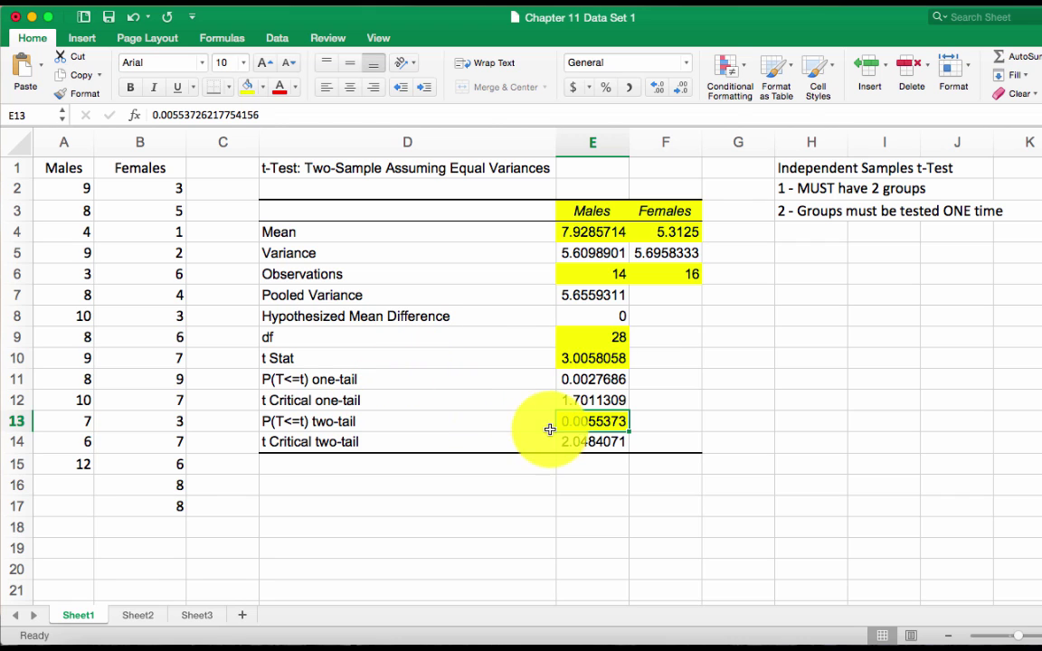
{"action": "key", "text": "super+z"}
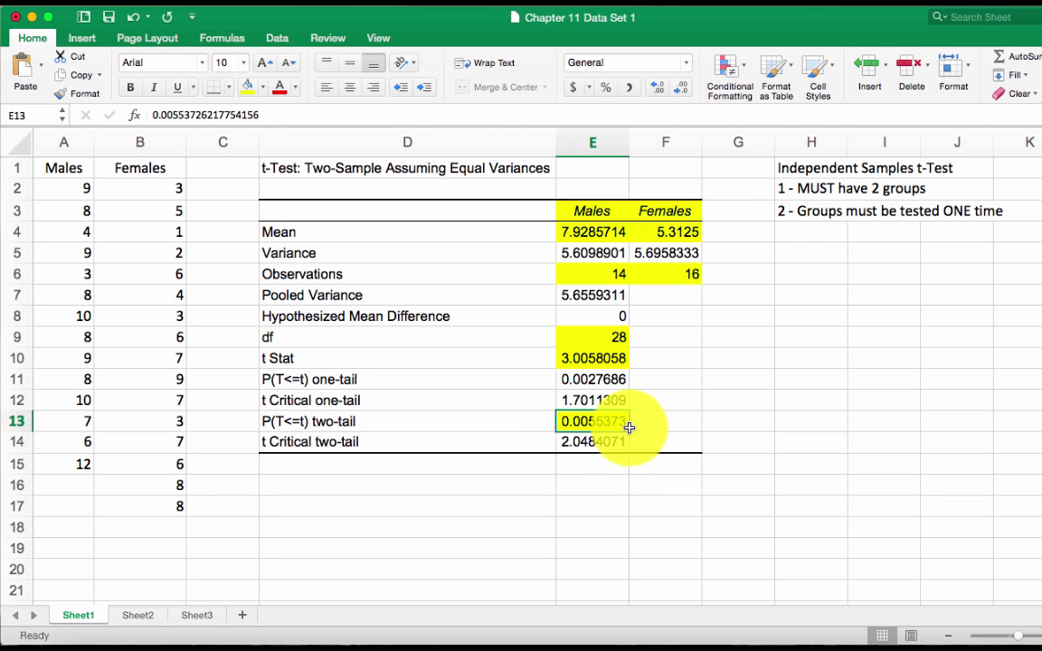
{"action": "key", "text": "super+y"}
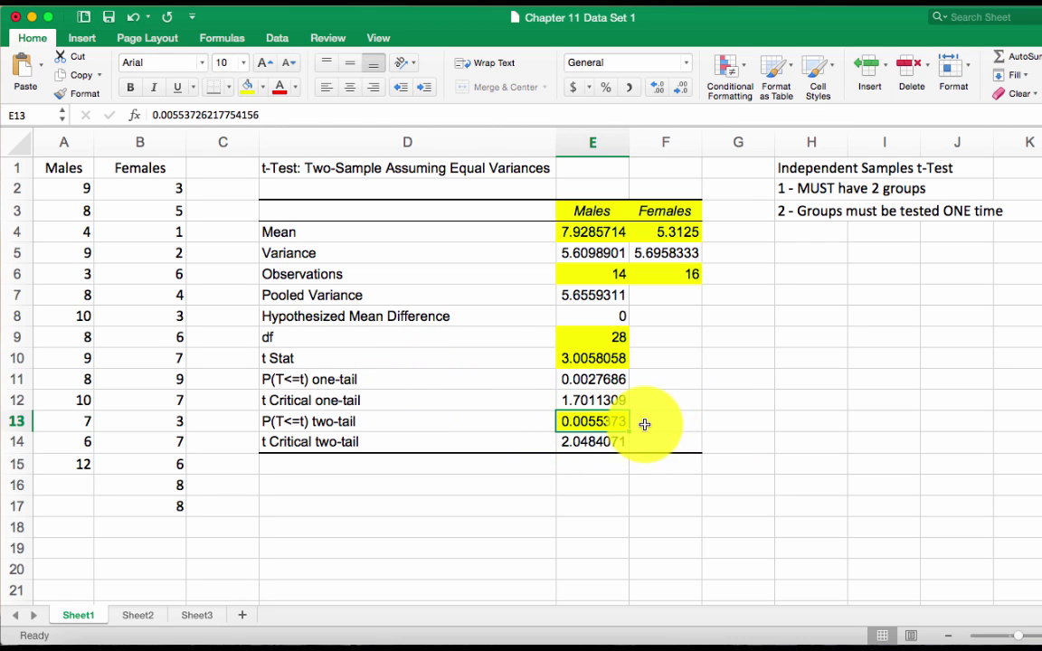
- Enter the note "If less than .05 - results are statistically significant" in cell G13, beside the two-tail P value
{"action": "left_click", "coordinate": [710, 422]}
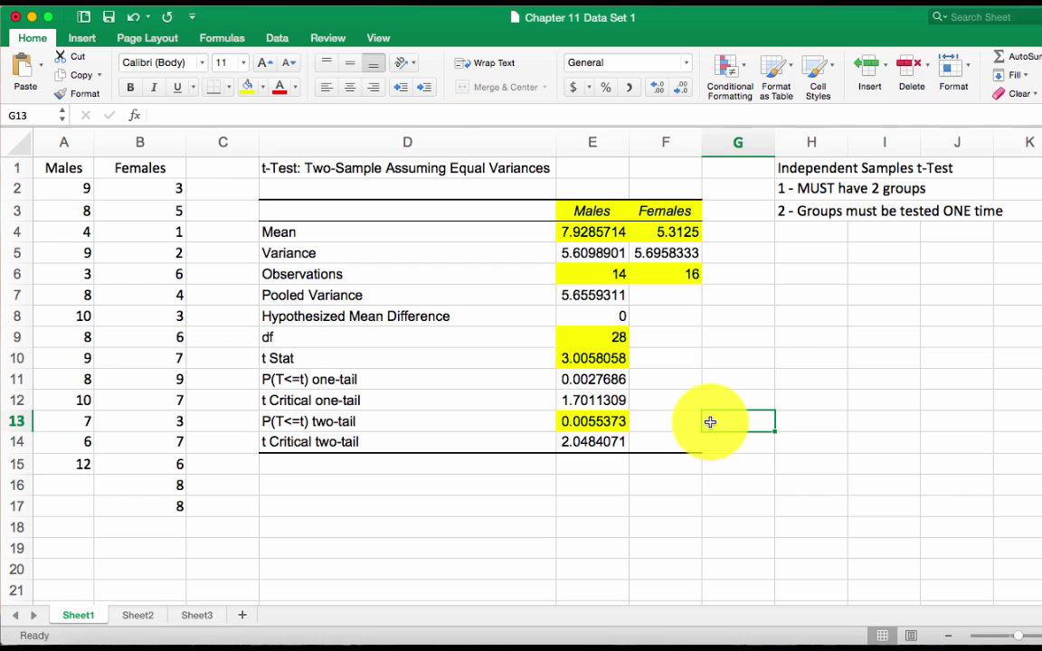
{"action": "type", "text": "If less th"}
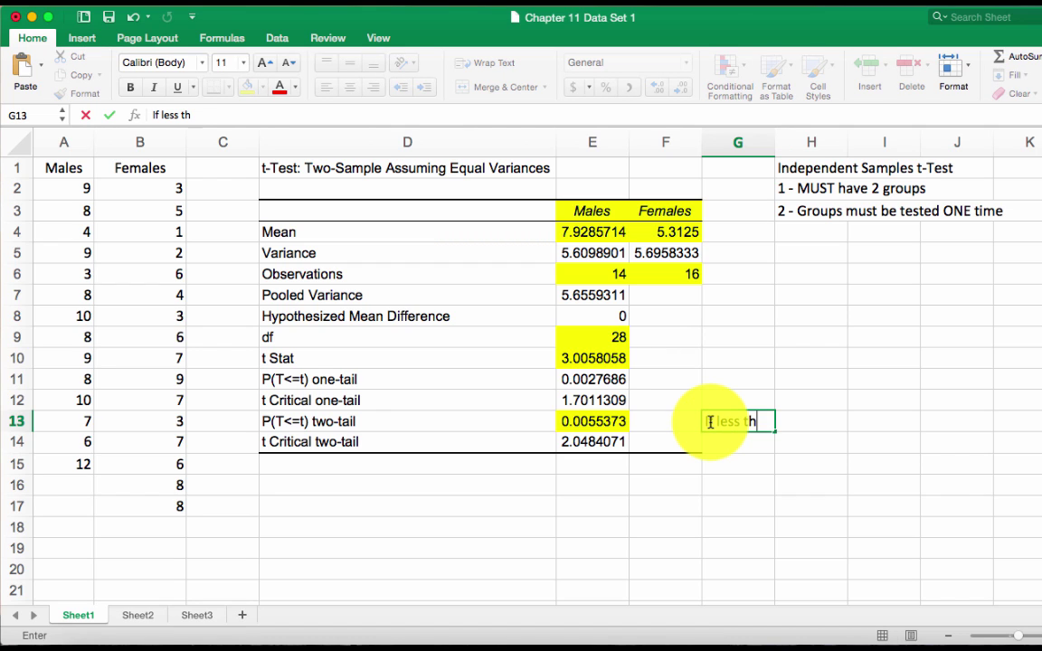
{"action": "type", "text": "an .05 - results"}
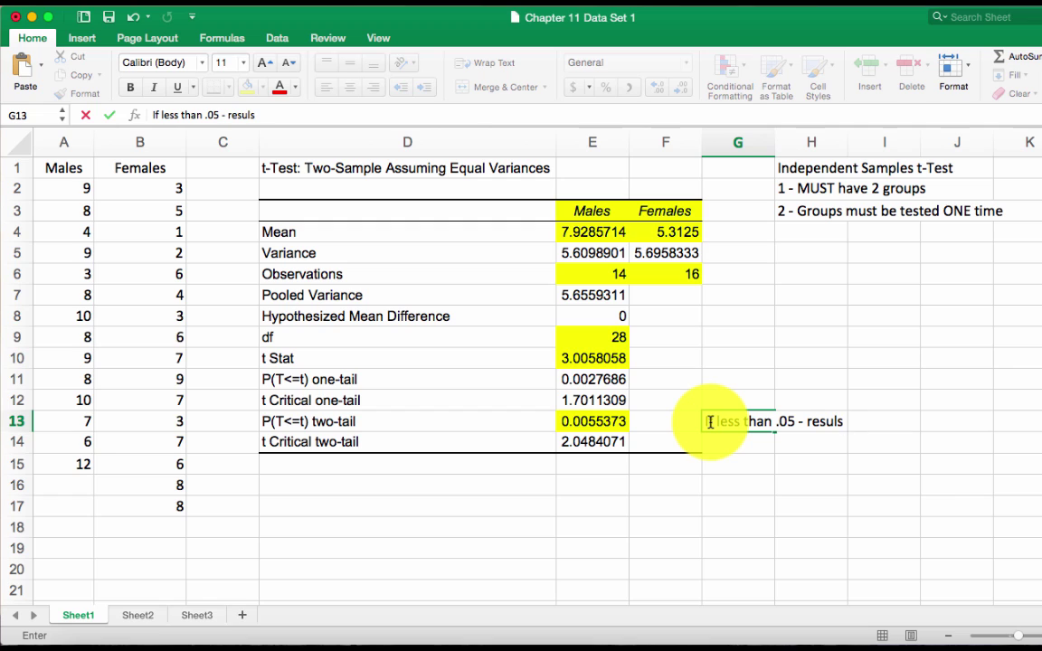
{"action": "type", "text": " are sta"}
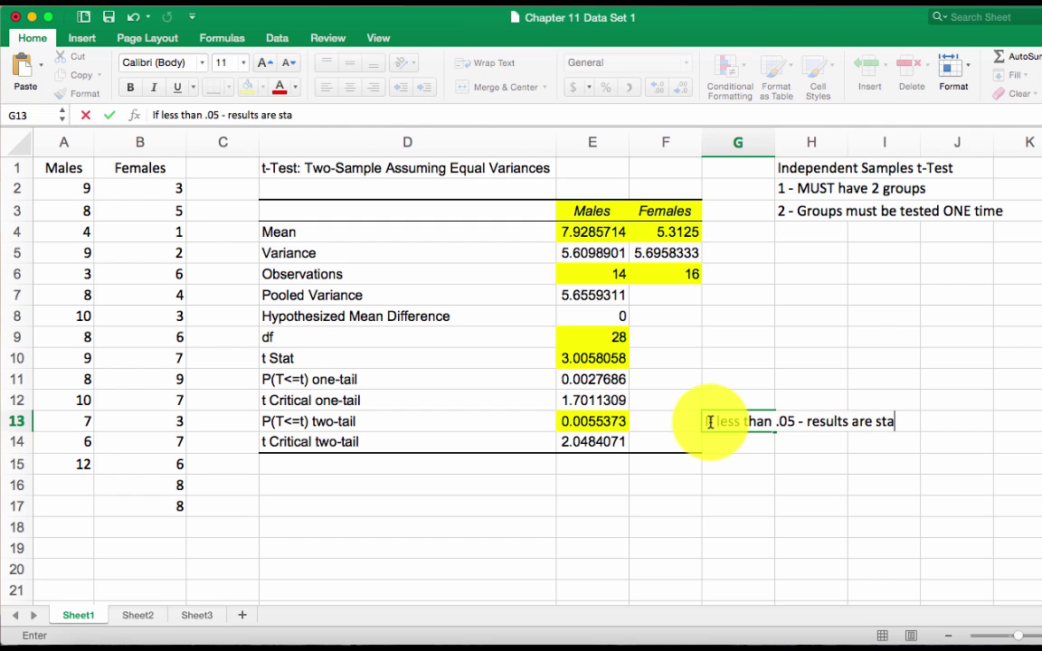
{"action": "type", "text": "tistically s"}
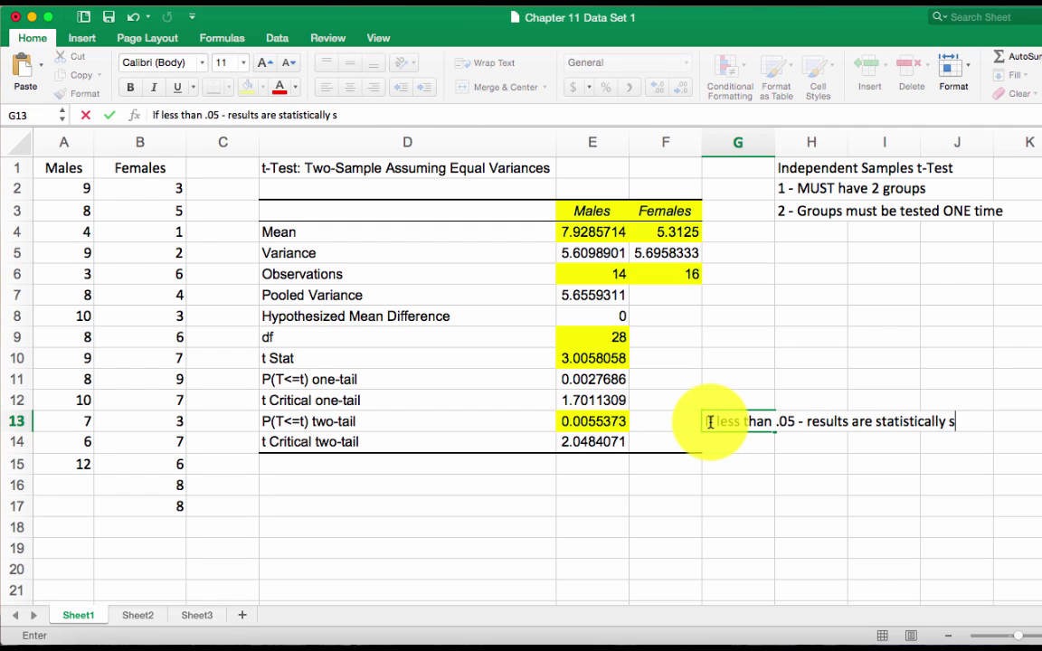
{"action": "type", "text": "ignificant"}
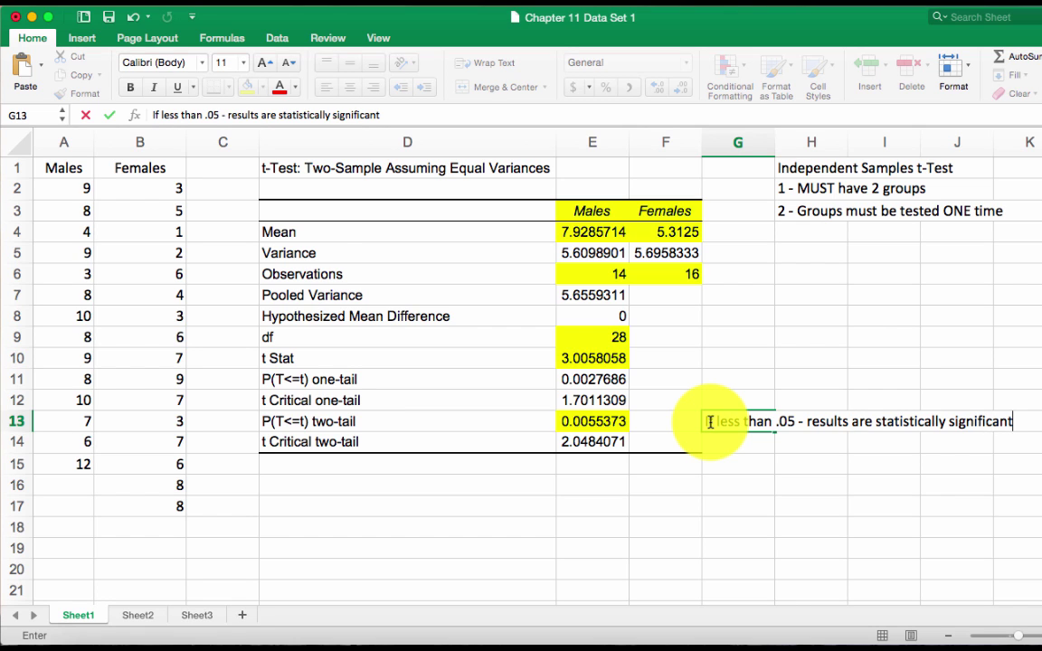
{"action": "key", "text": "Return"}
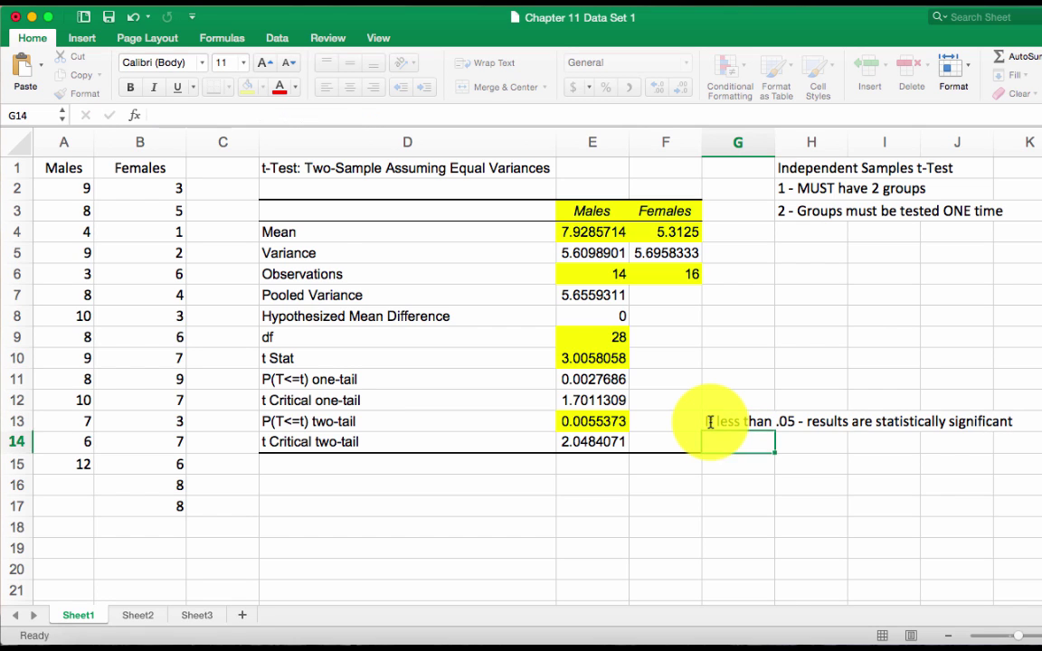